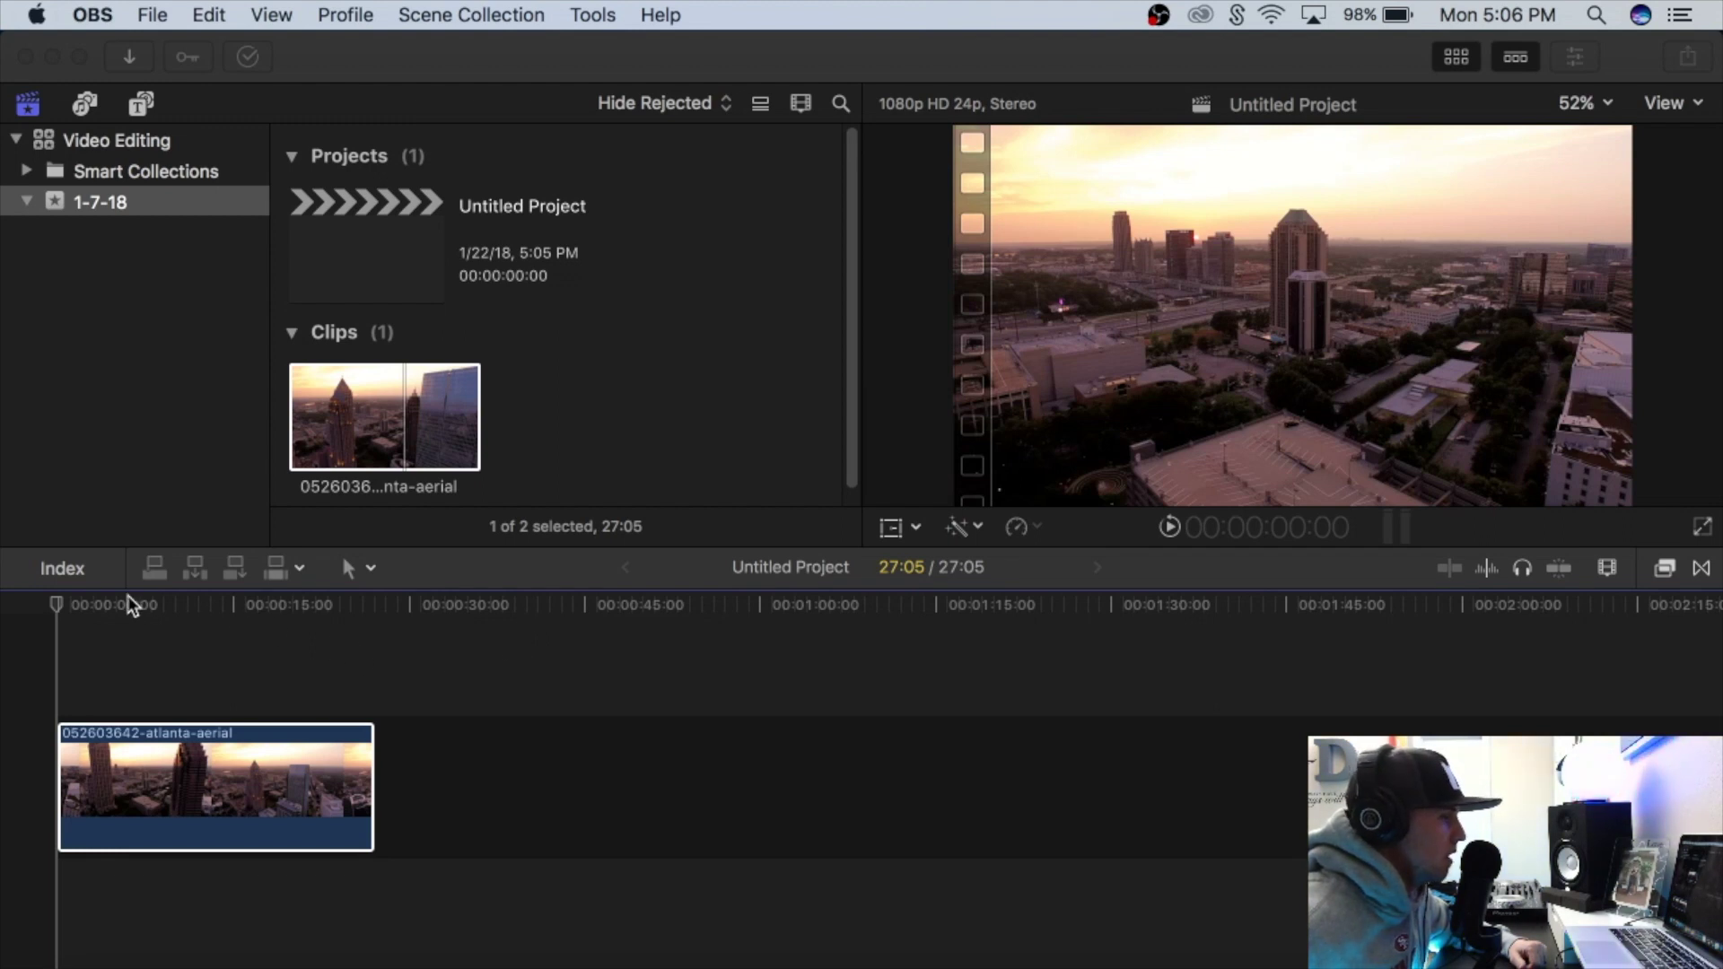
Play through the drone clip and stop the playhead about 4 seconds in
left_click(56, 615)
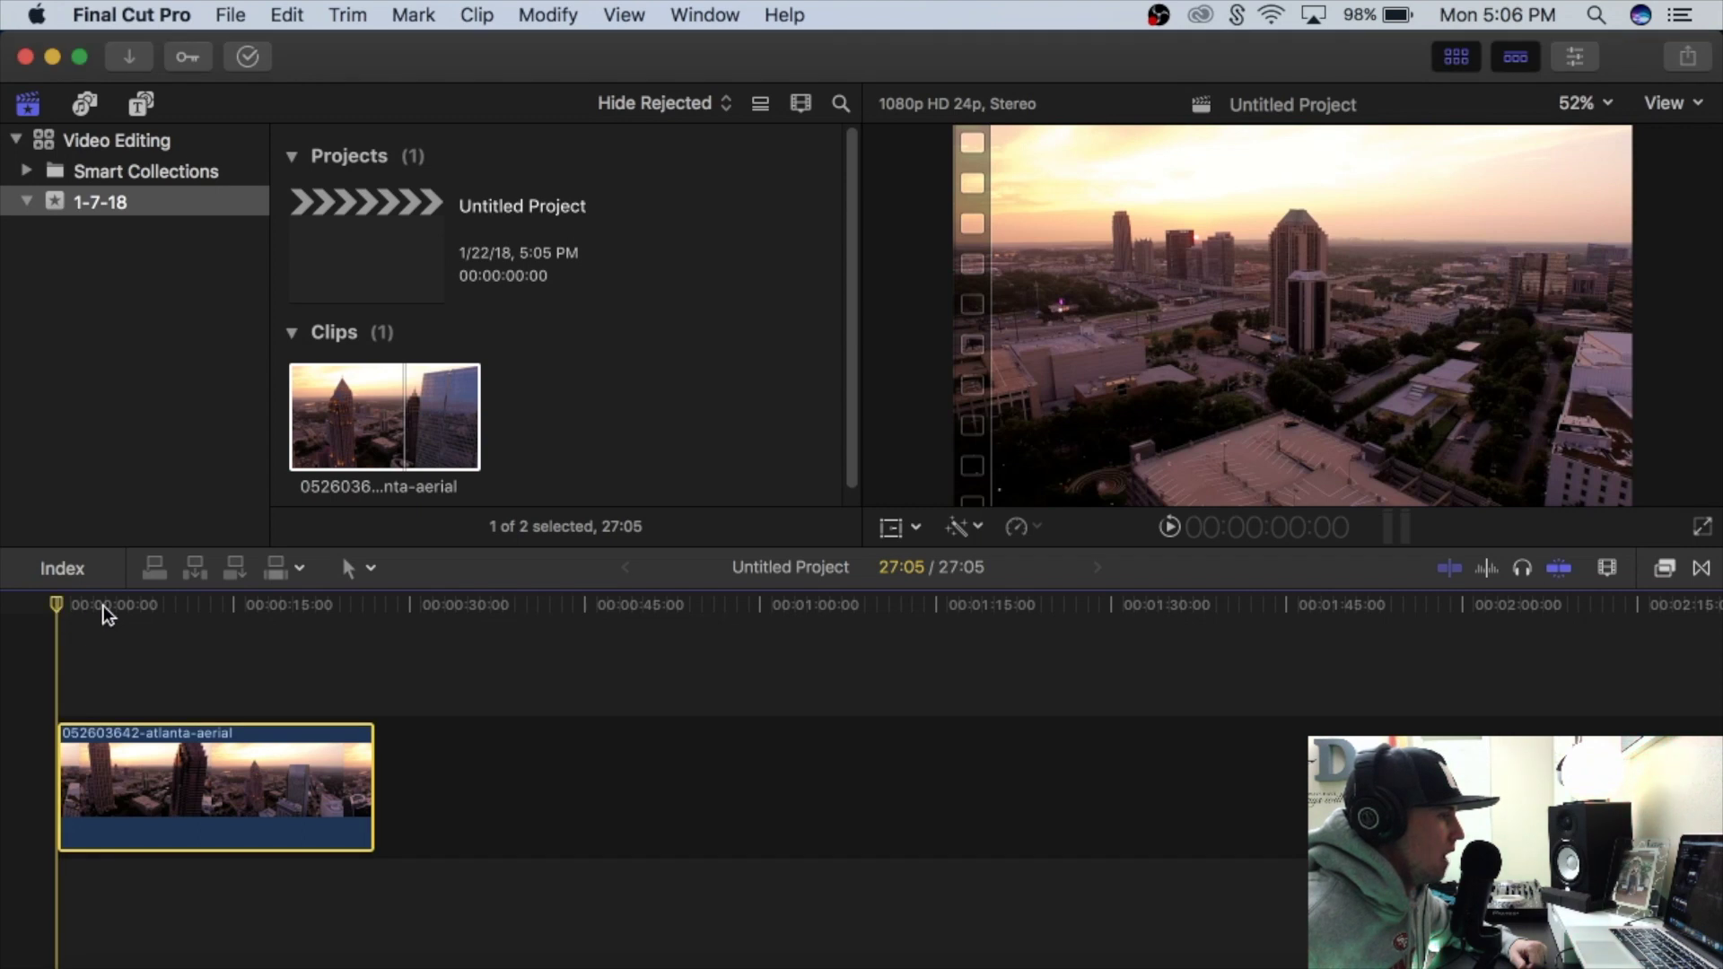
mouse_move(71, 610)
left_mouse_down()
mouse_move(182, 606)
mouse_move(56, 619)
left_mouse_up()
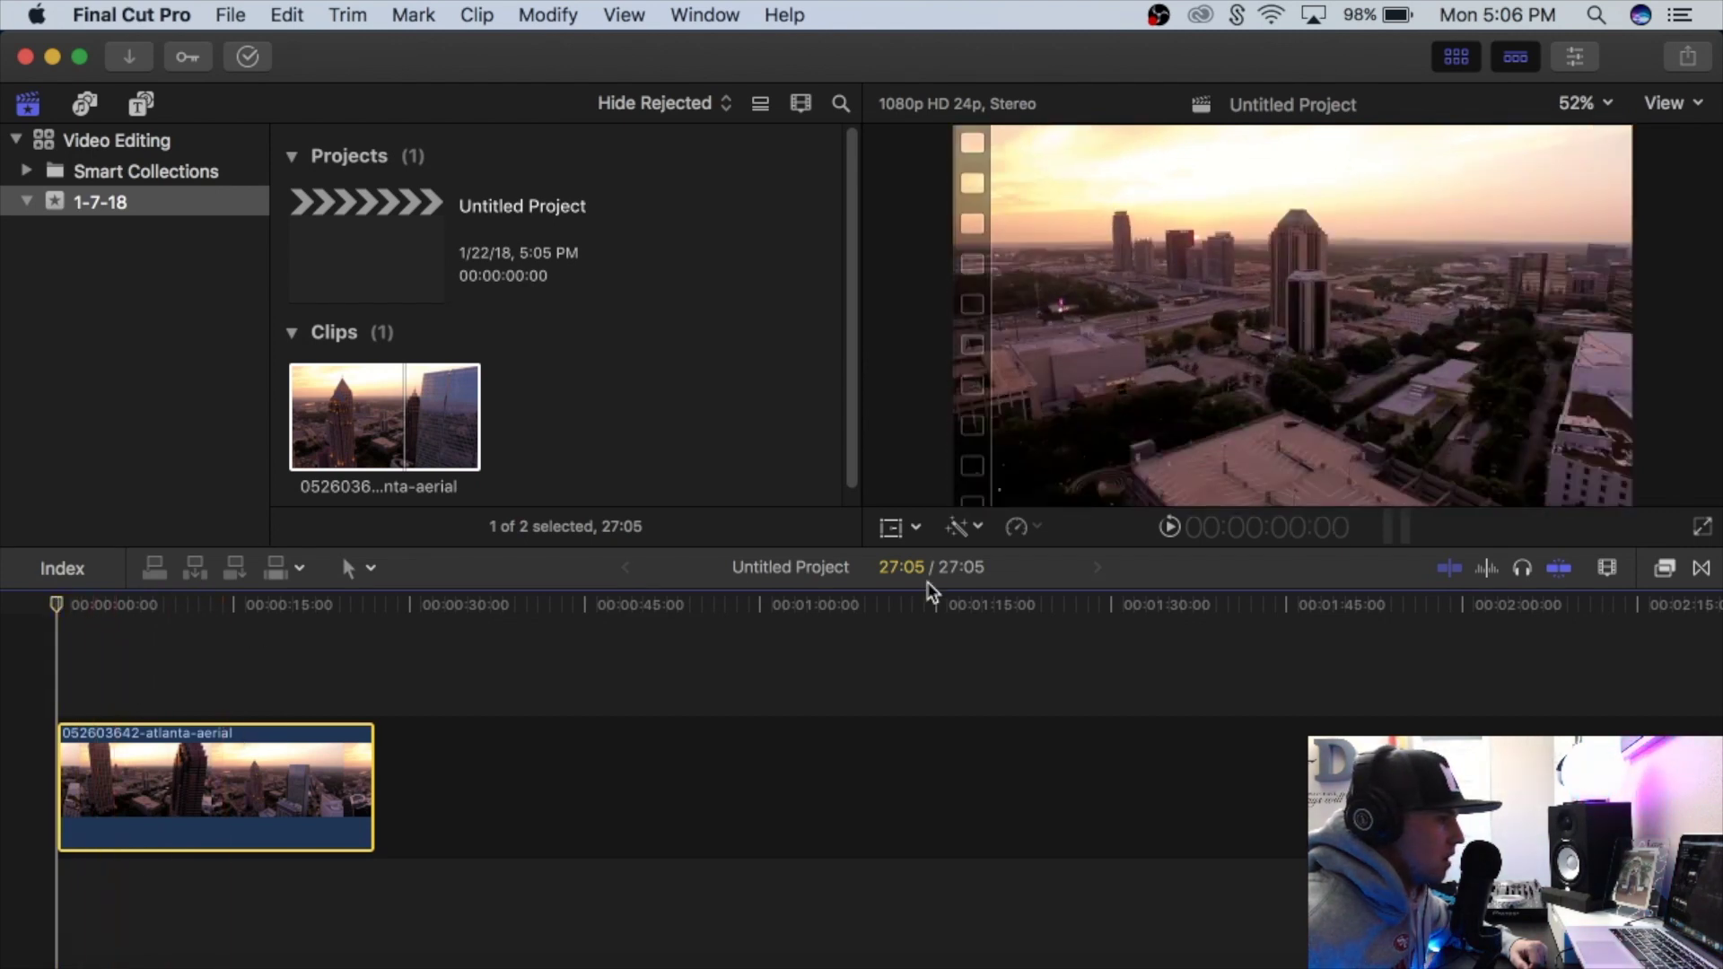
left_click(1166, 529)
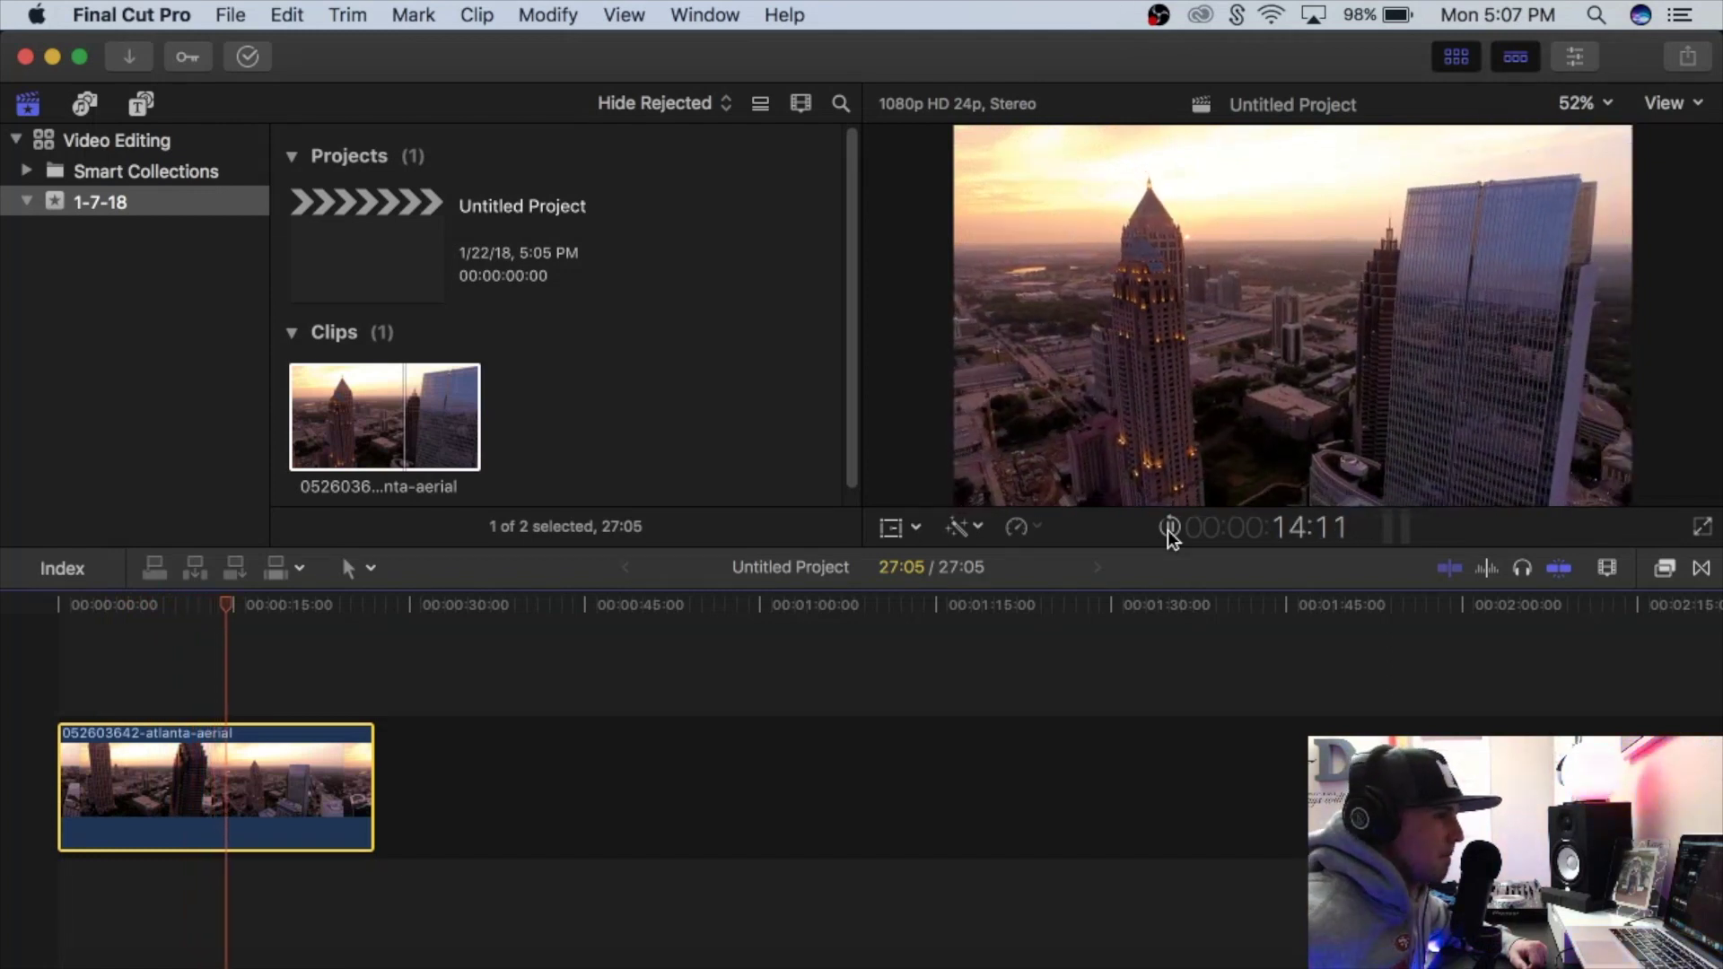
left_click(1167, 529)
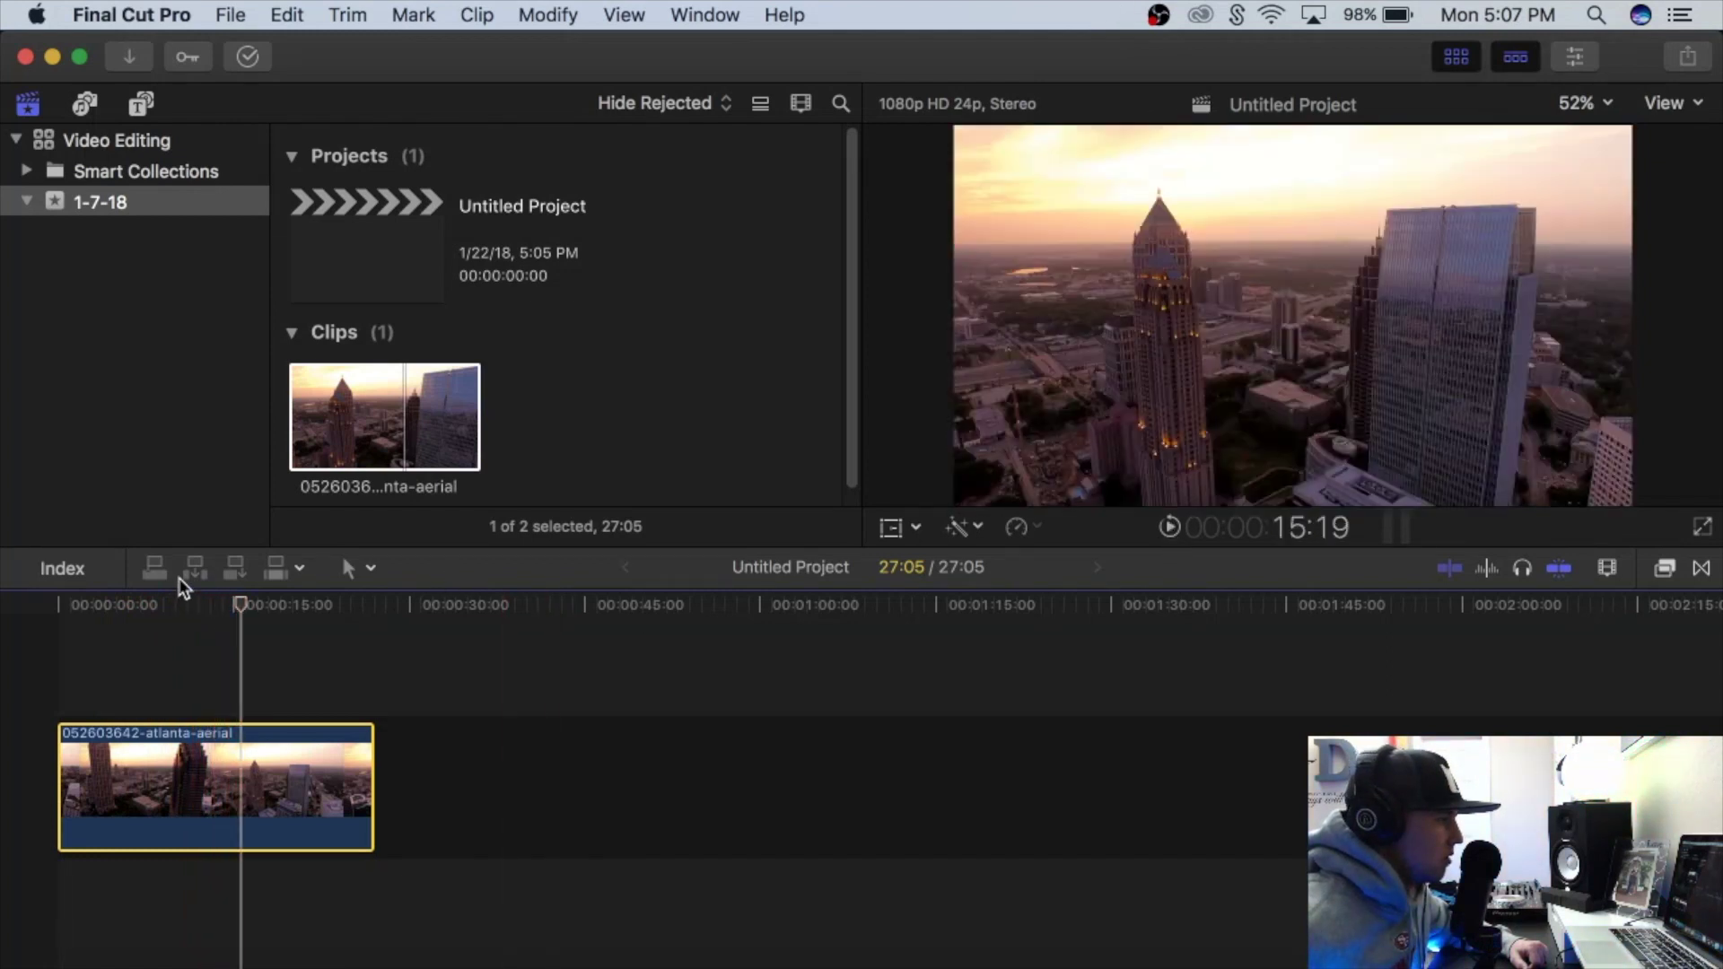
left_click_drag(238, 606, 57, 627)
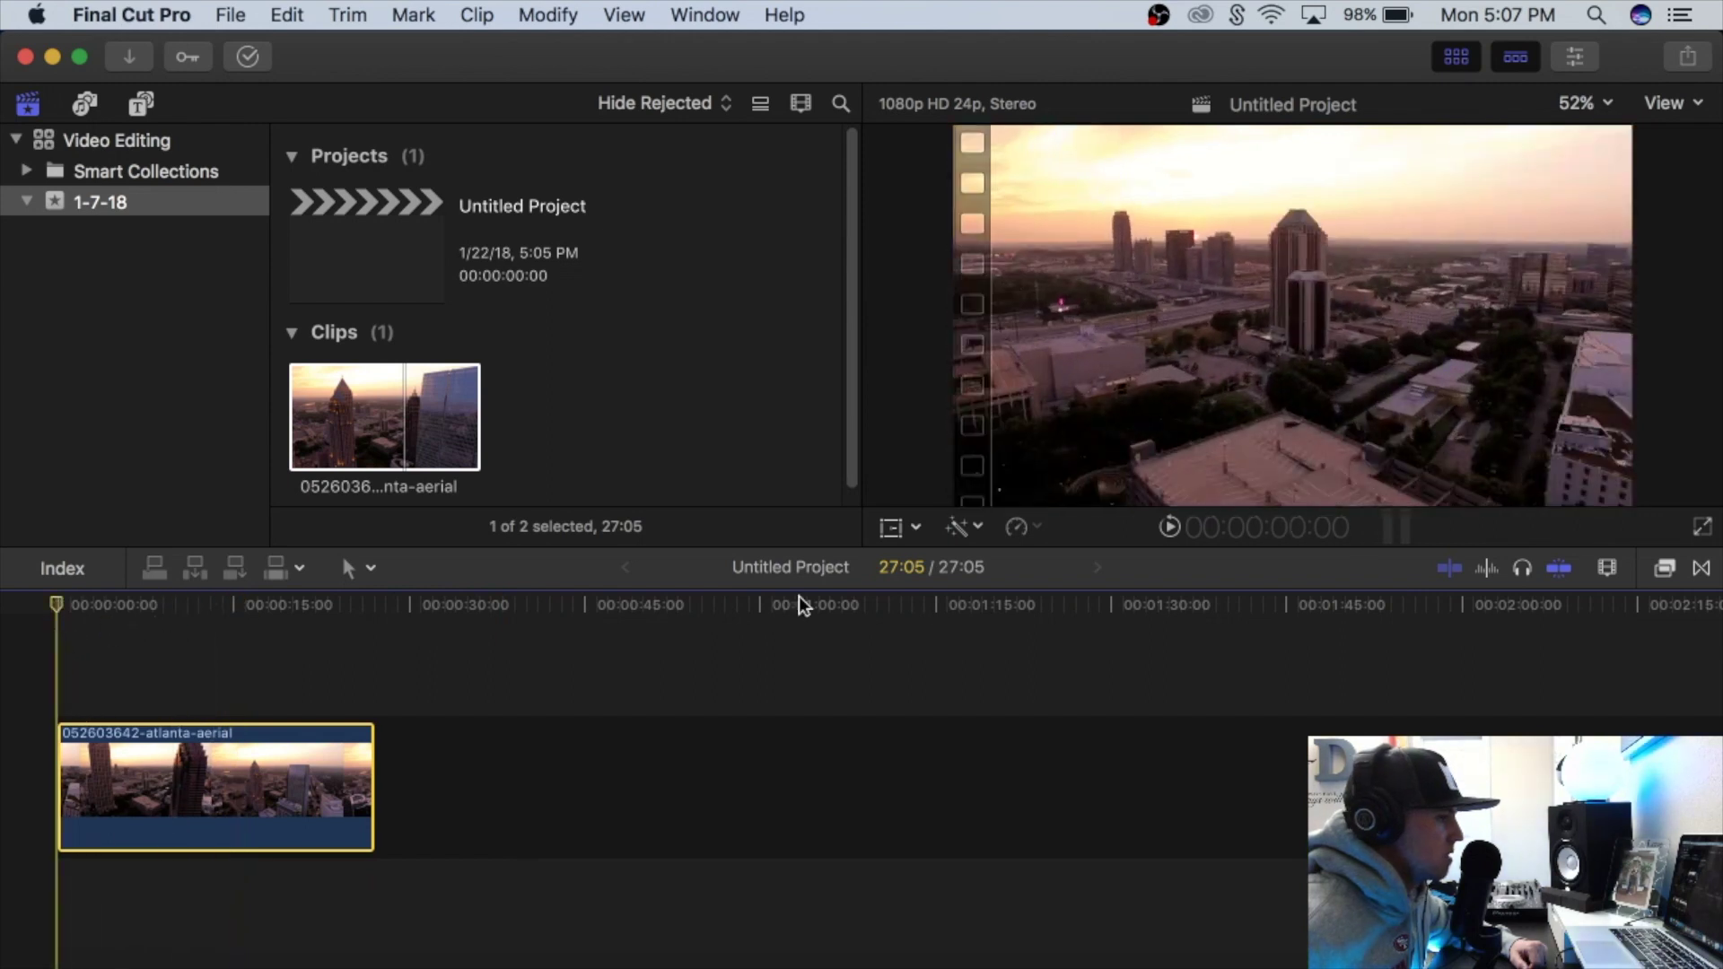
left_click(1166, 529)
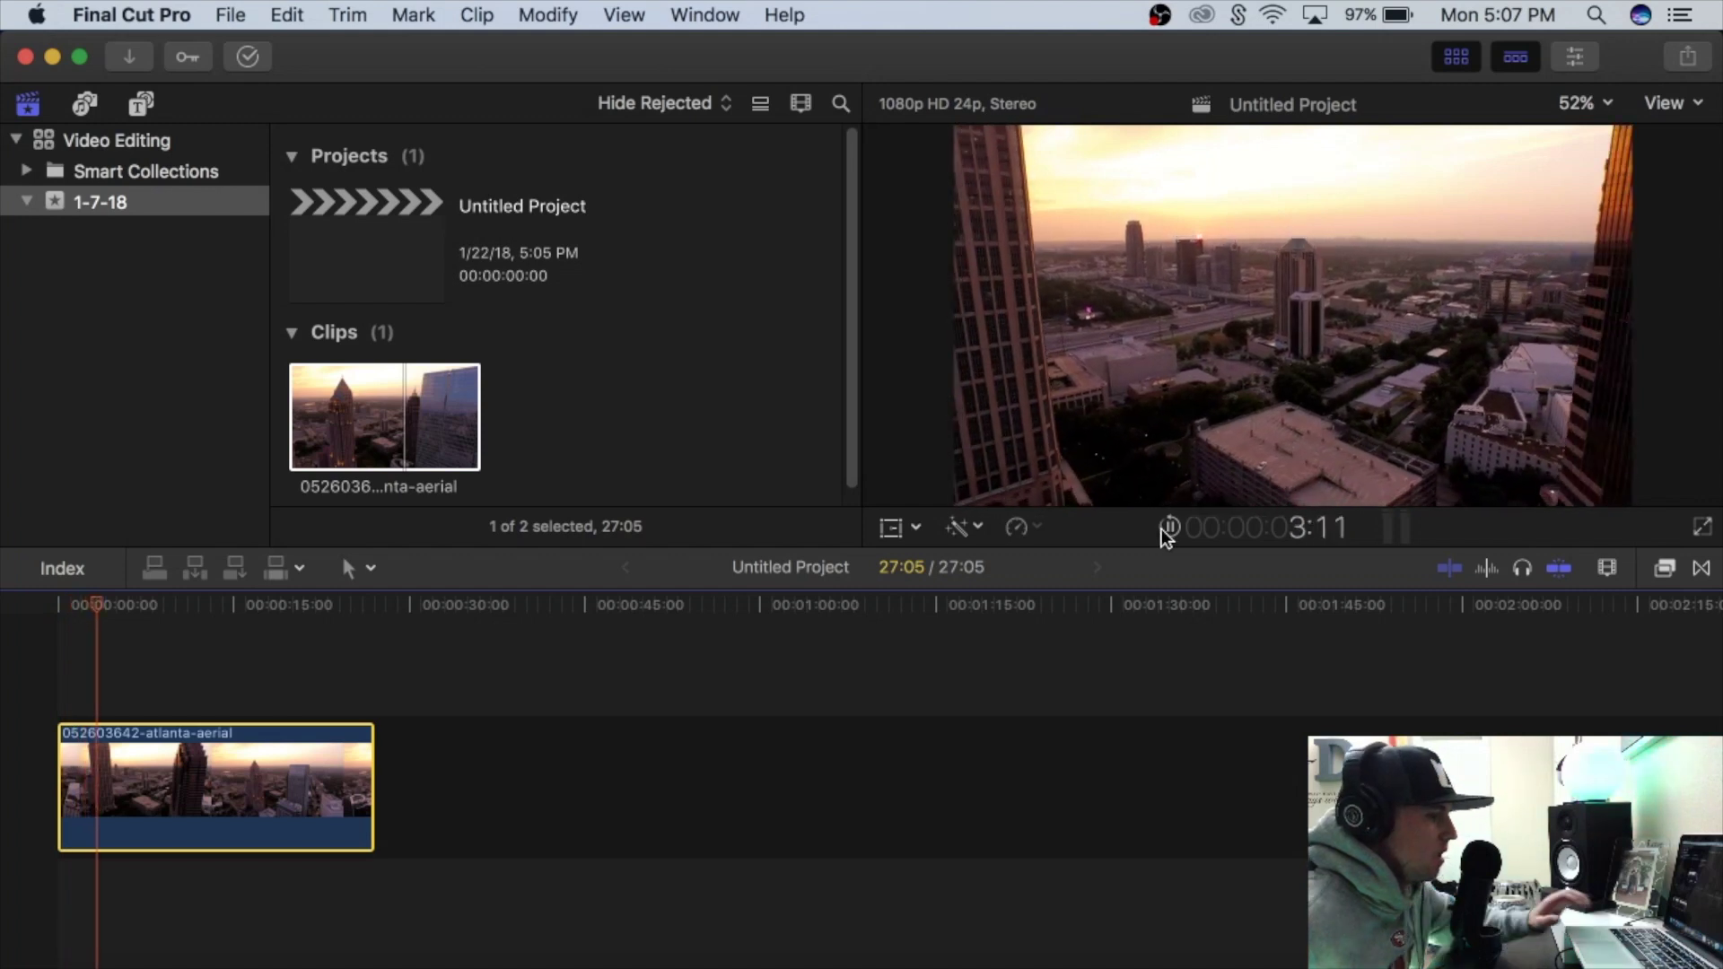
left_click(1166, 529)
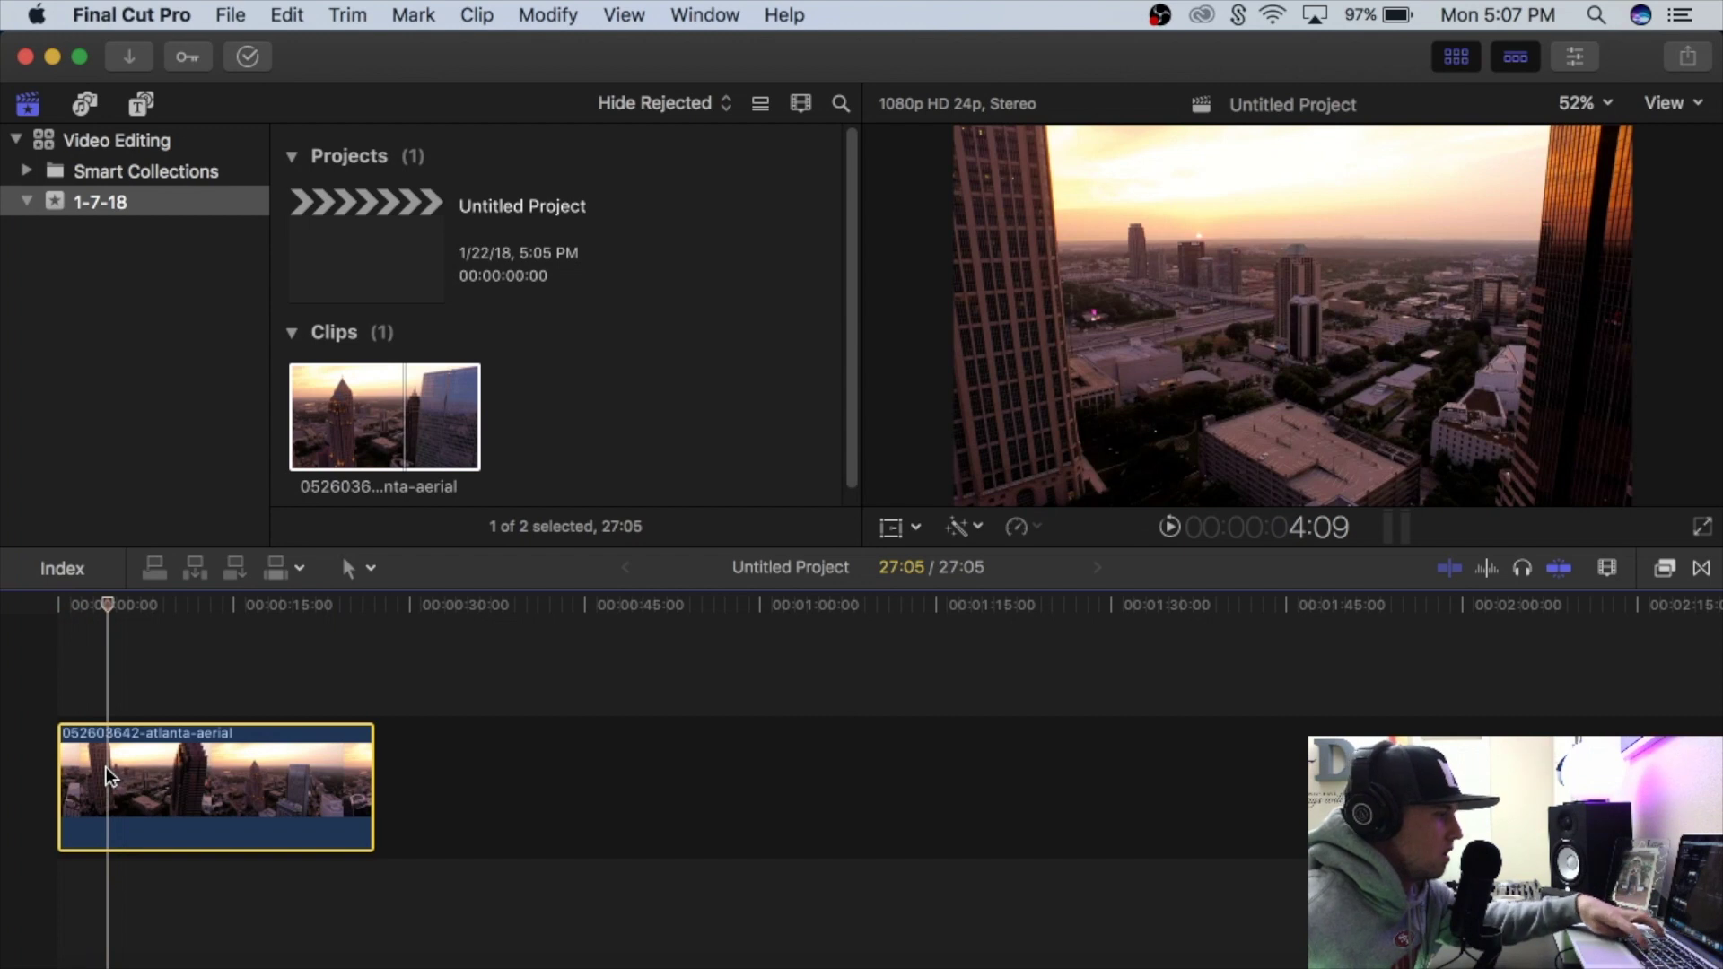
Blade the clip at that frame and speed the remaining piece to Fast 200%
key("super+b")
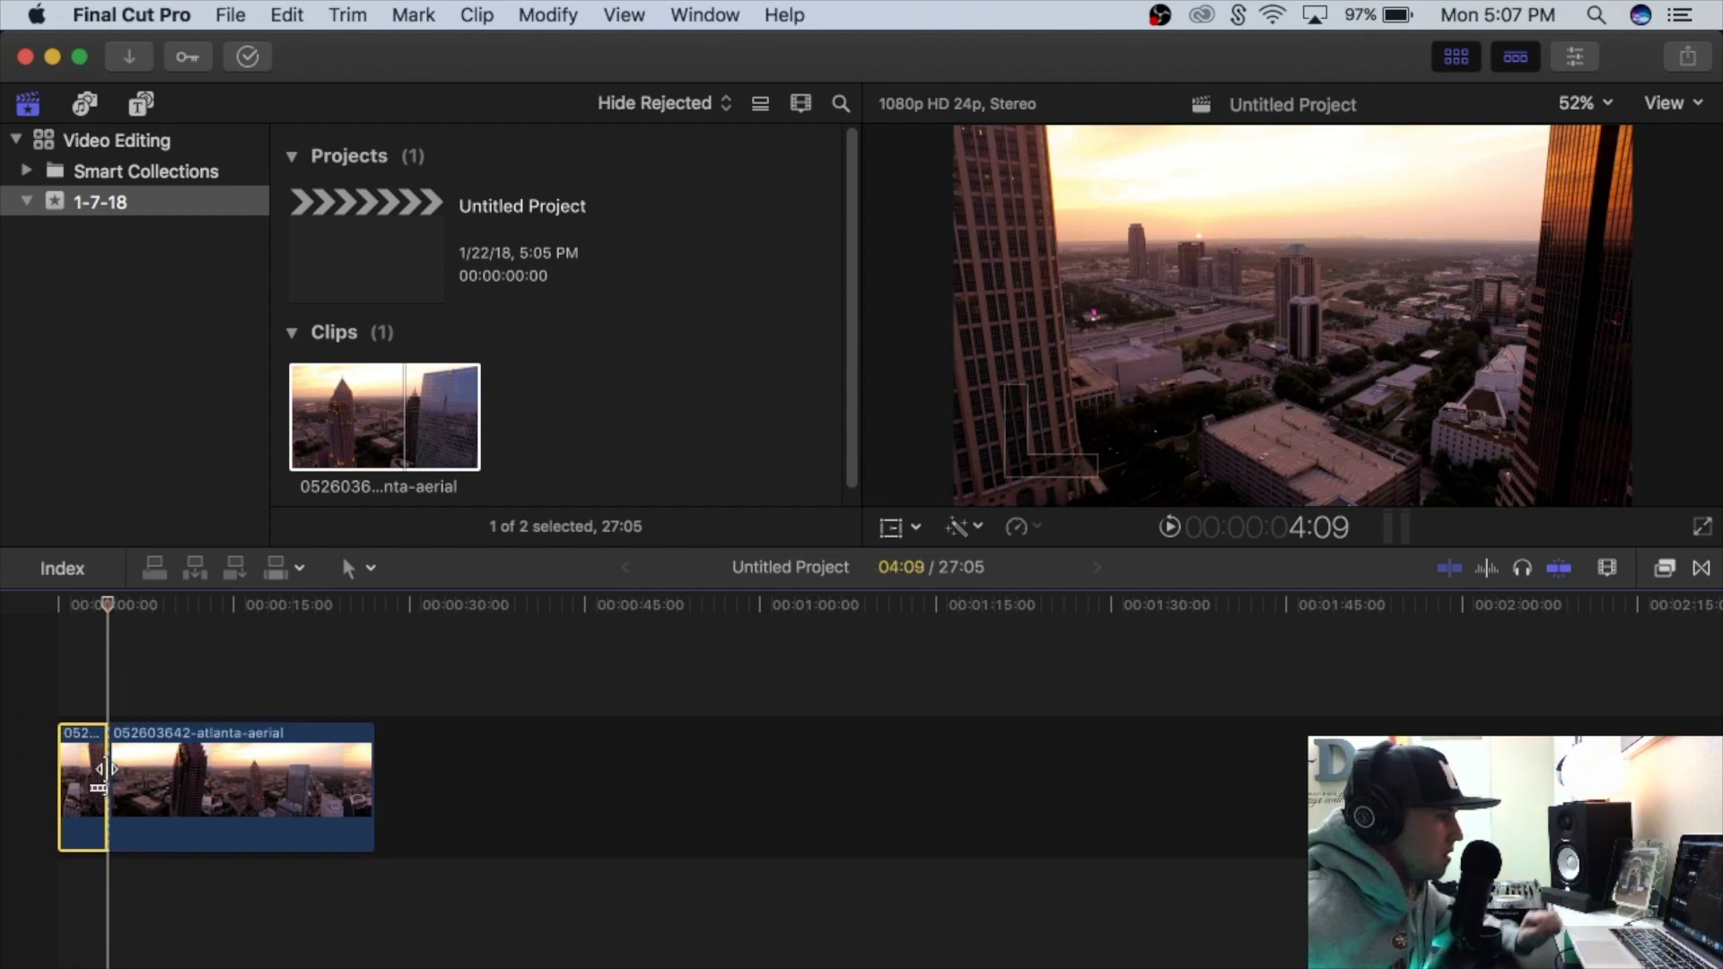
left_click(158, 766)
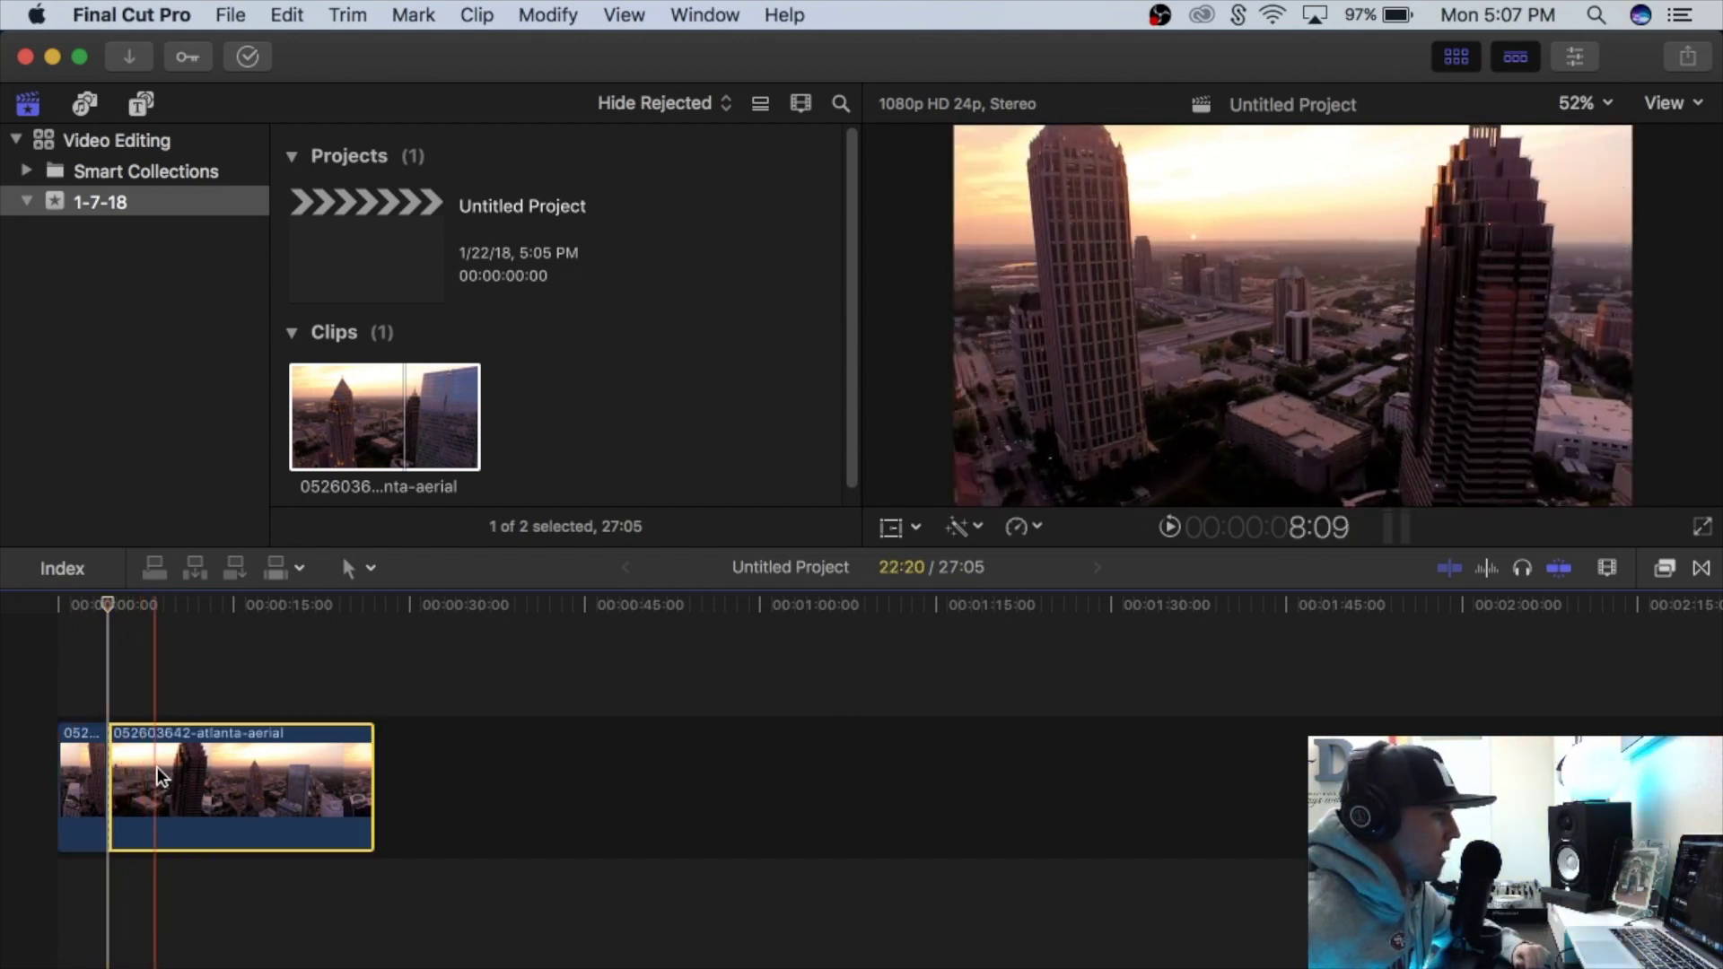
left_click(1036, 527)
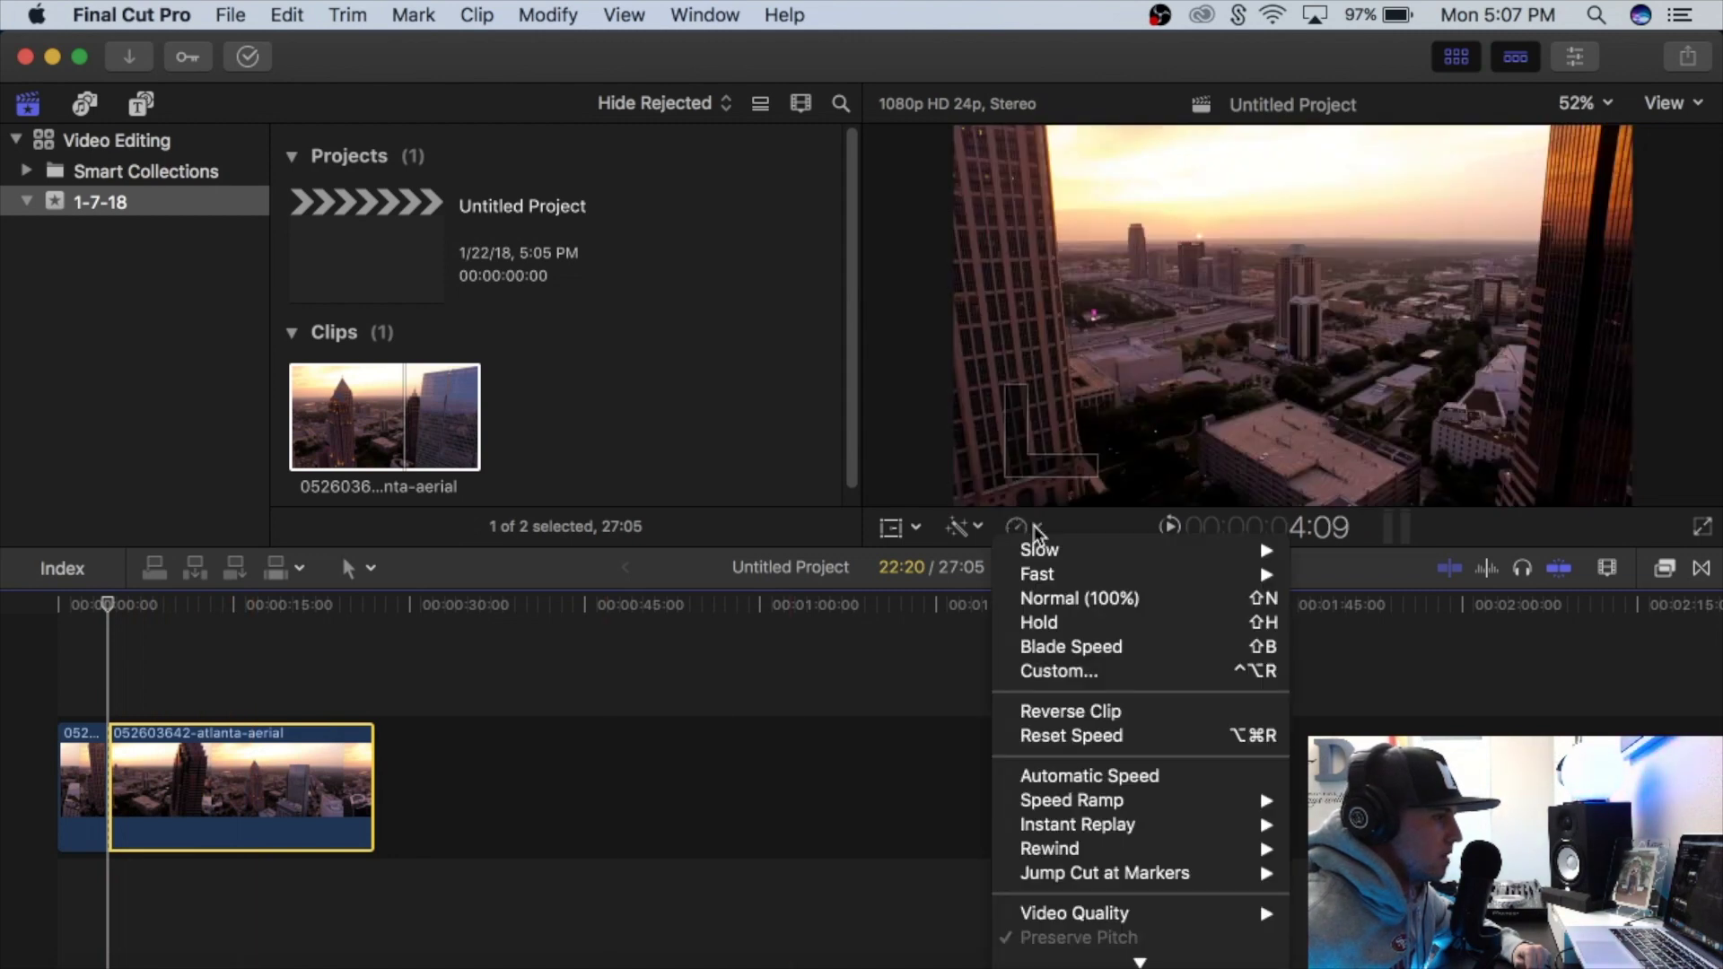
mouse_move(1056, 576)
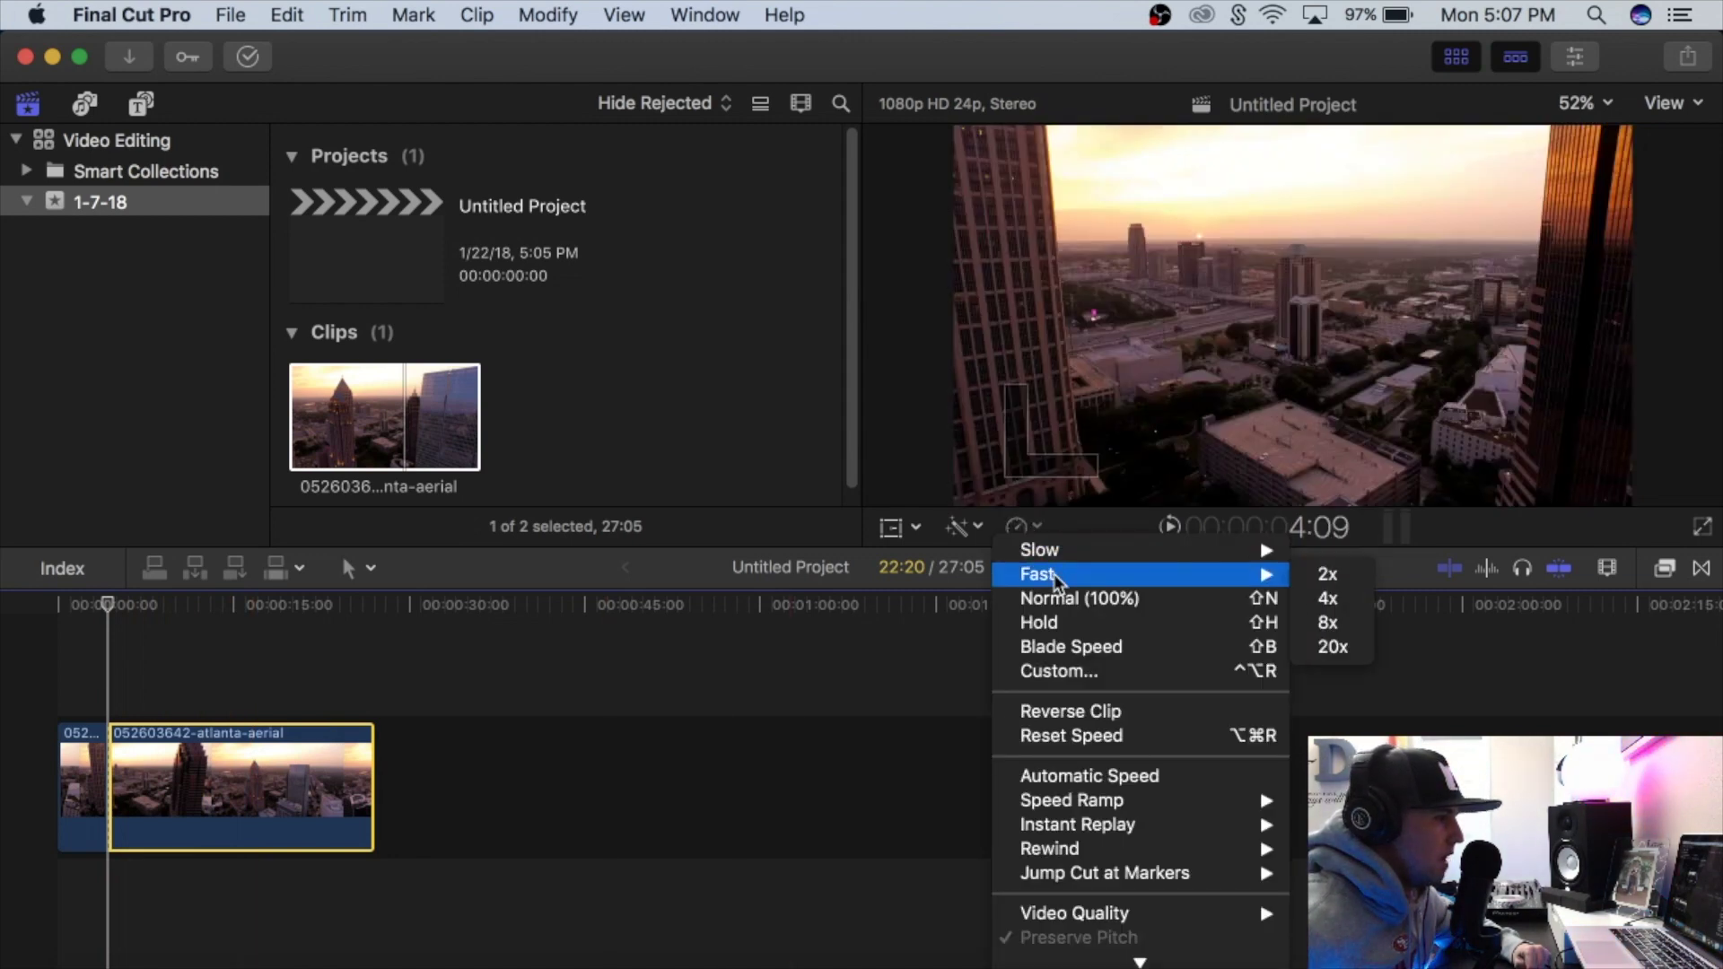
left_click(1326, 575)
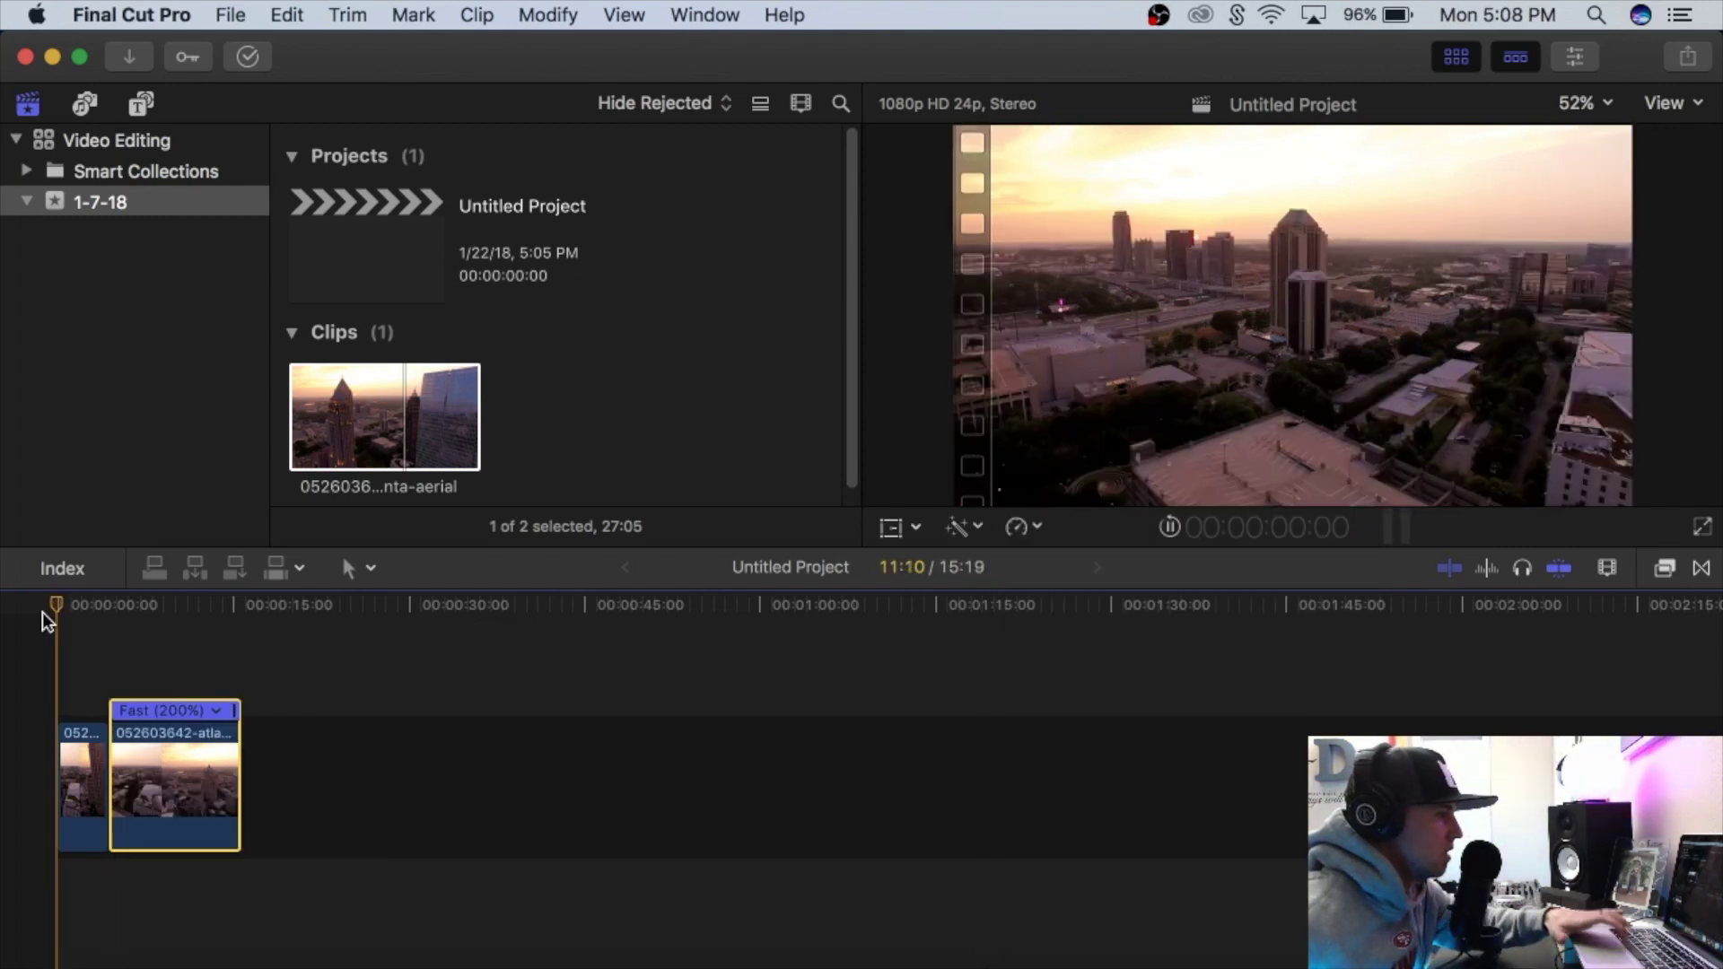
Play back the sped-up edit, then return the playhead to the start
key("space")
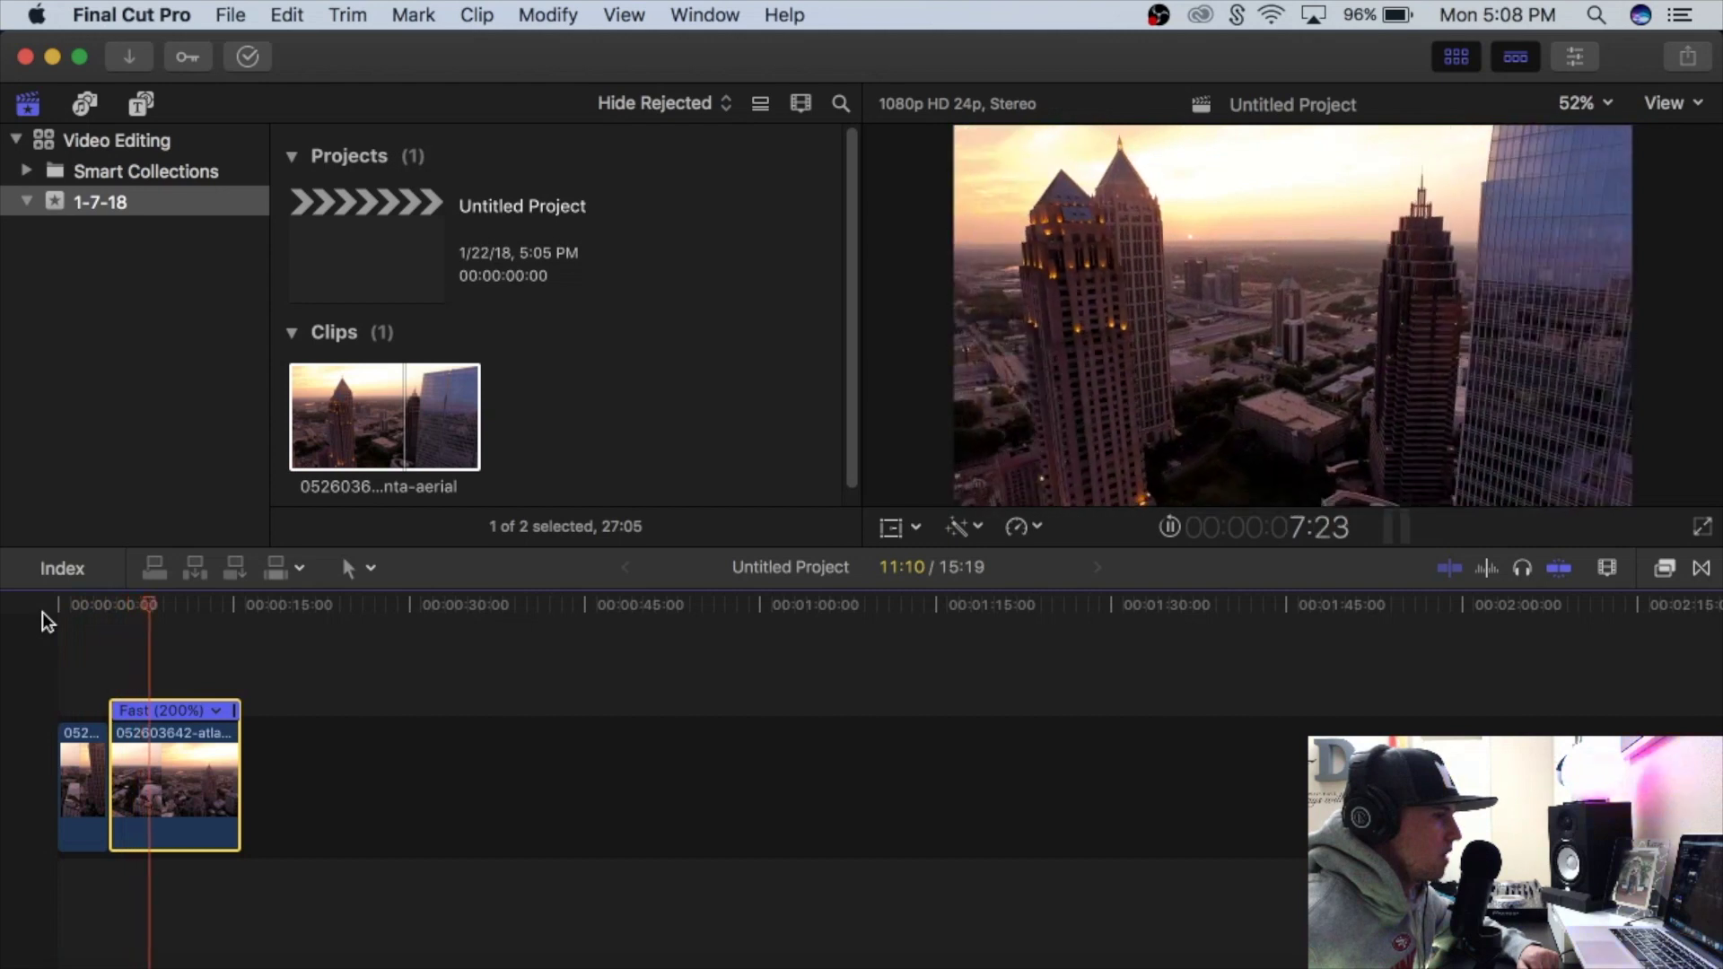
key("space")
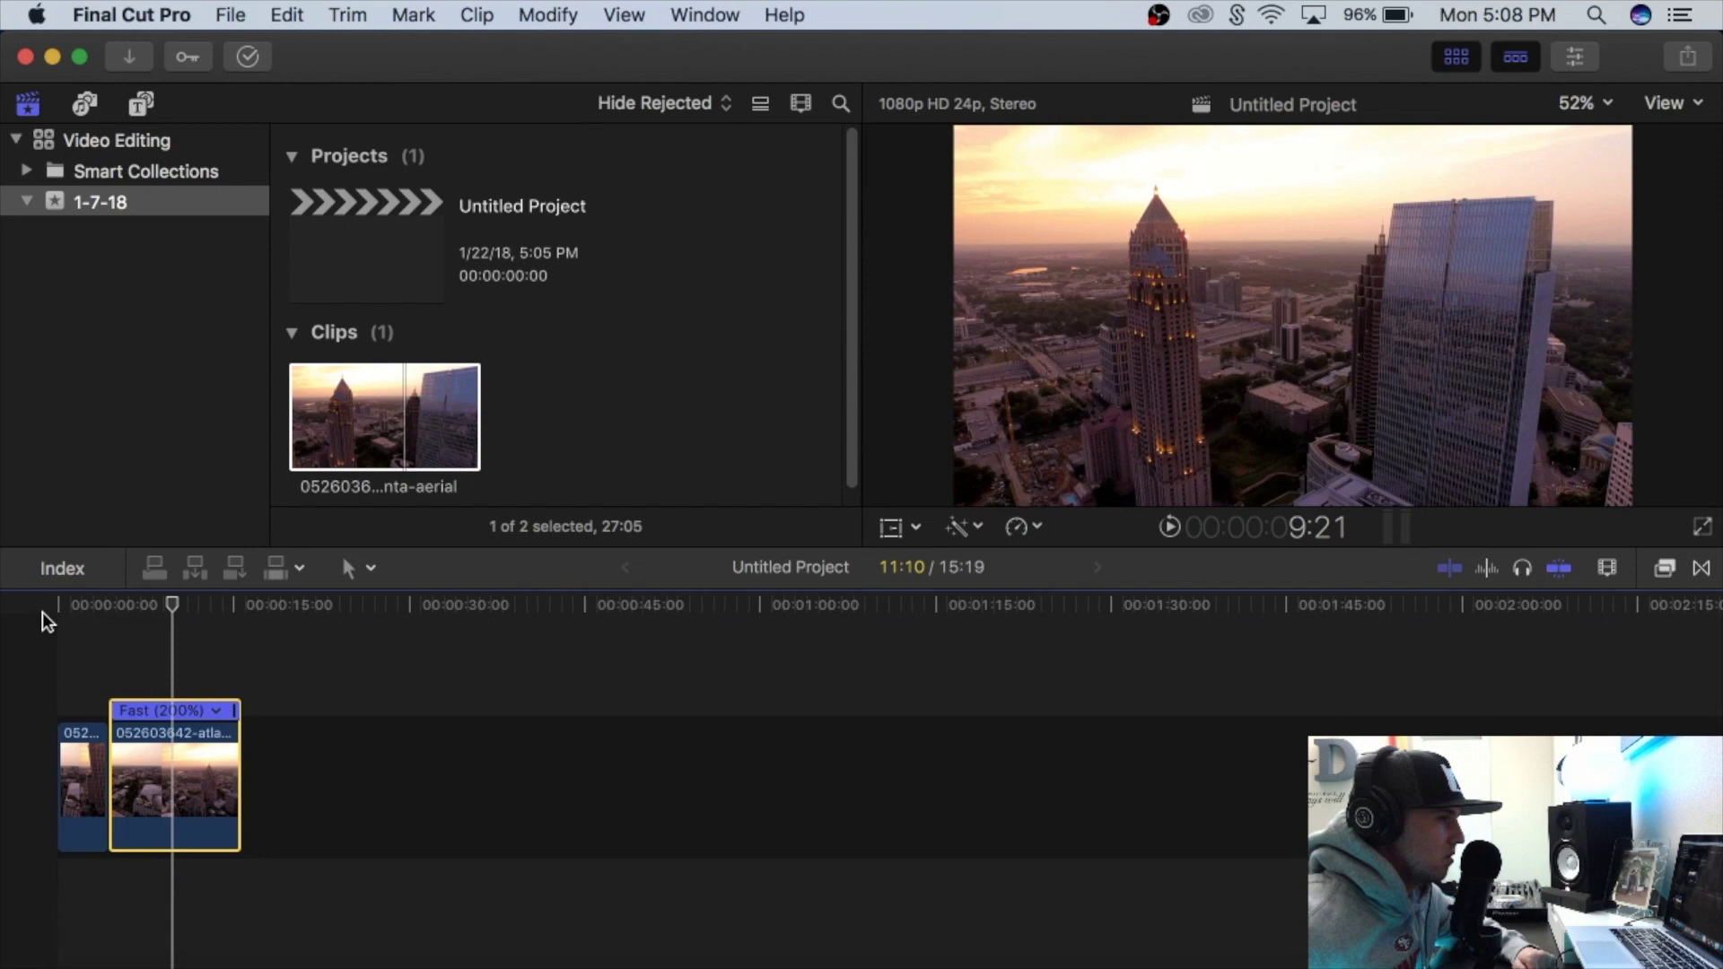
left_click_drag(166, 599, 29, 617)
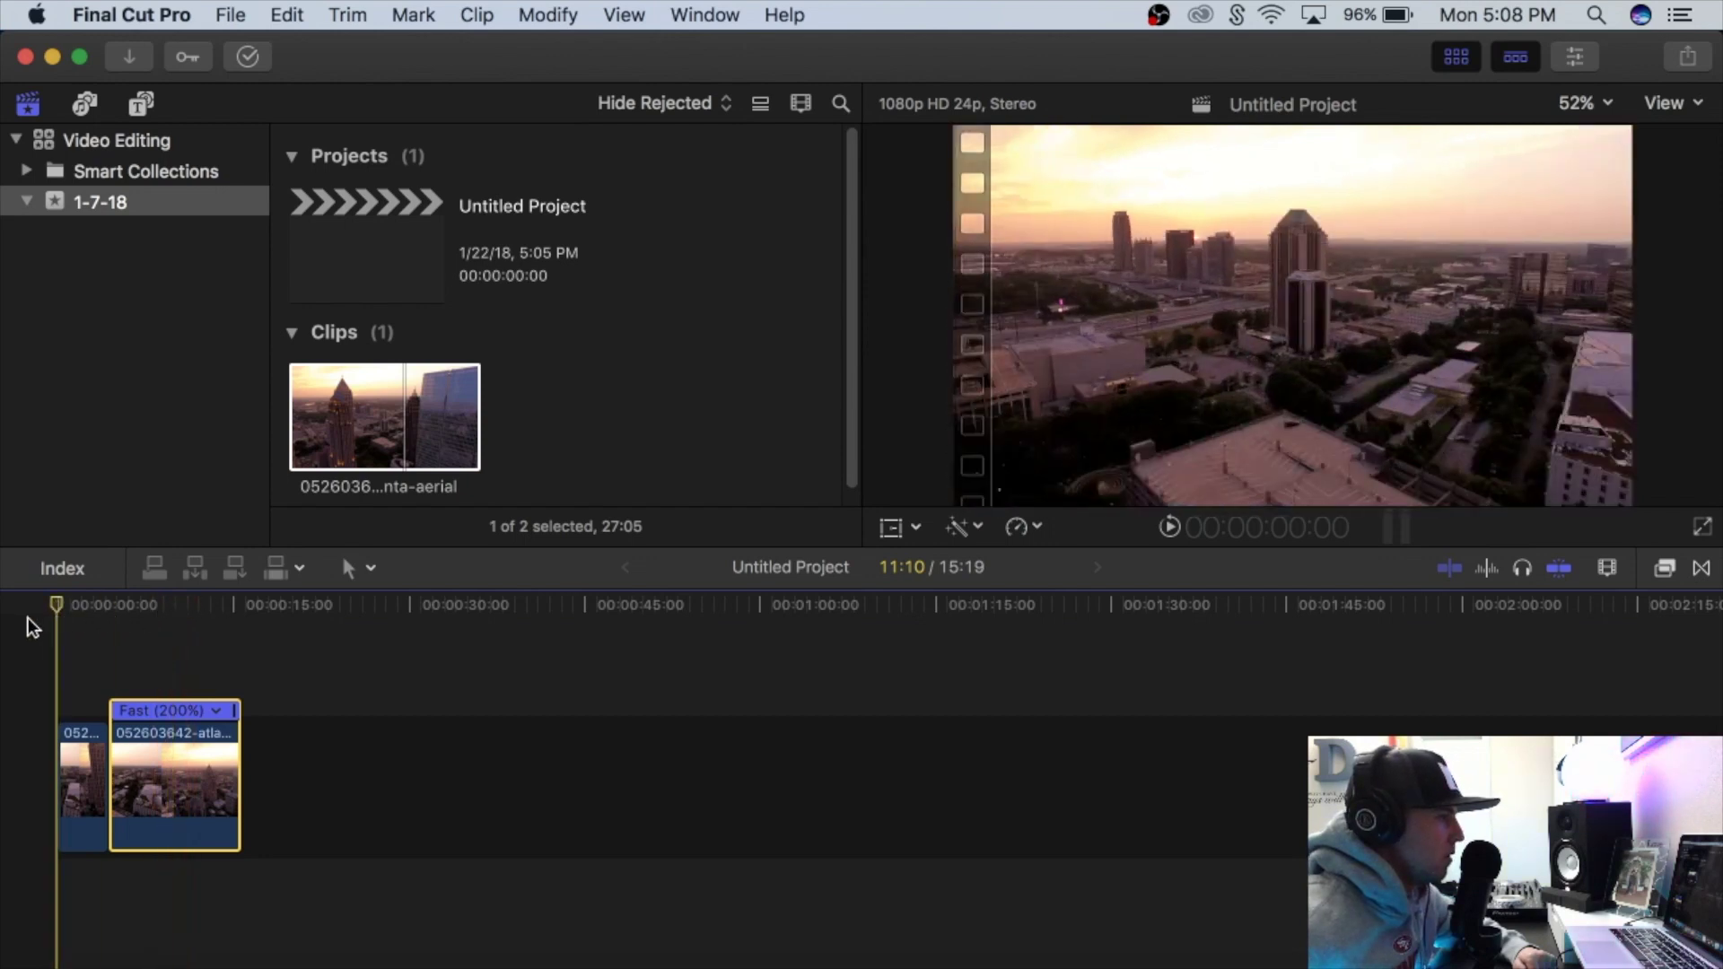
Undo the speed adjustment and the blade so the drone clip is whole again
left_click(287, 15)
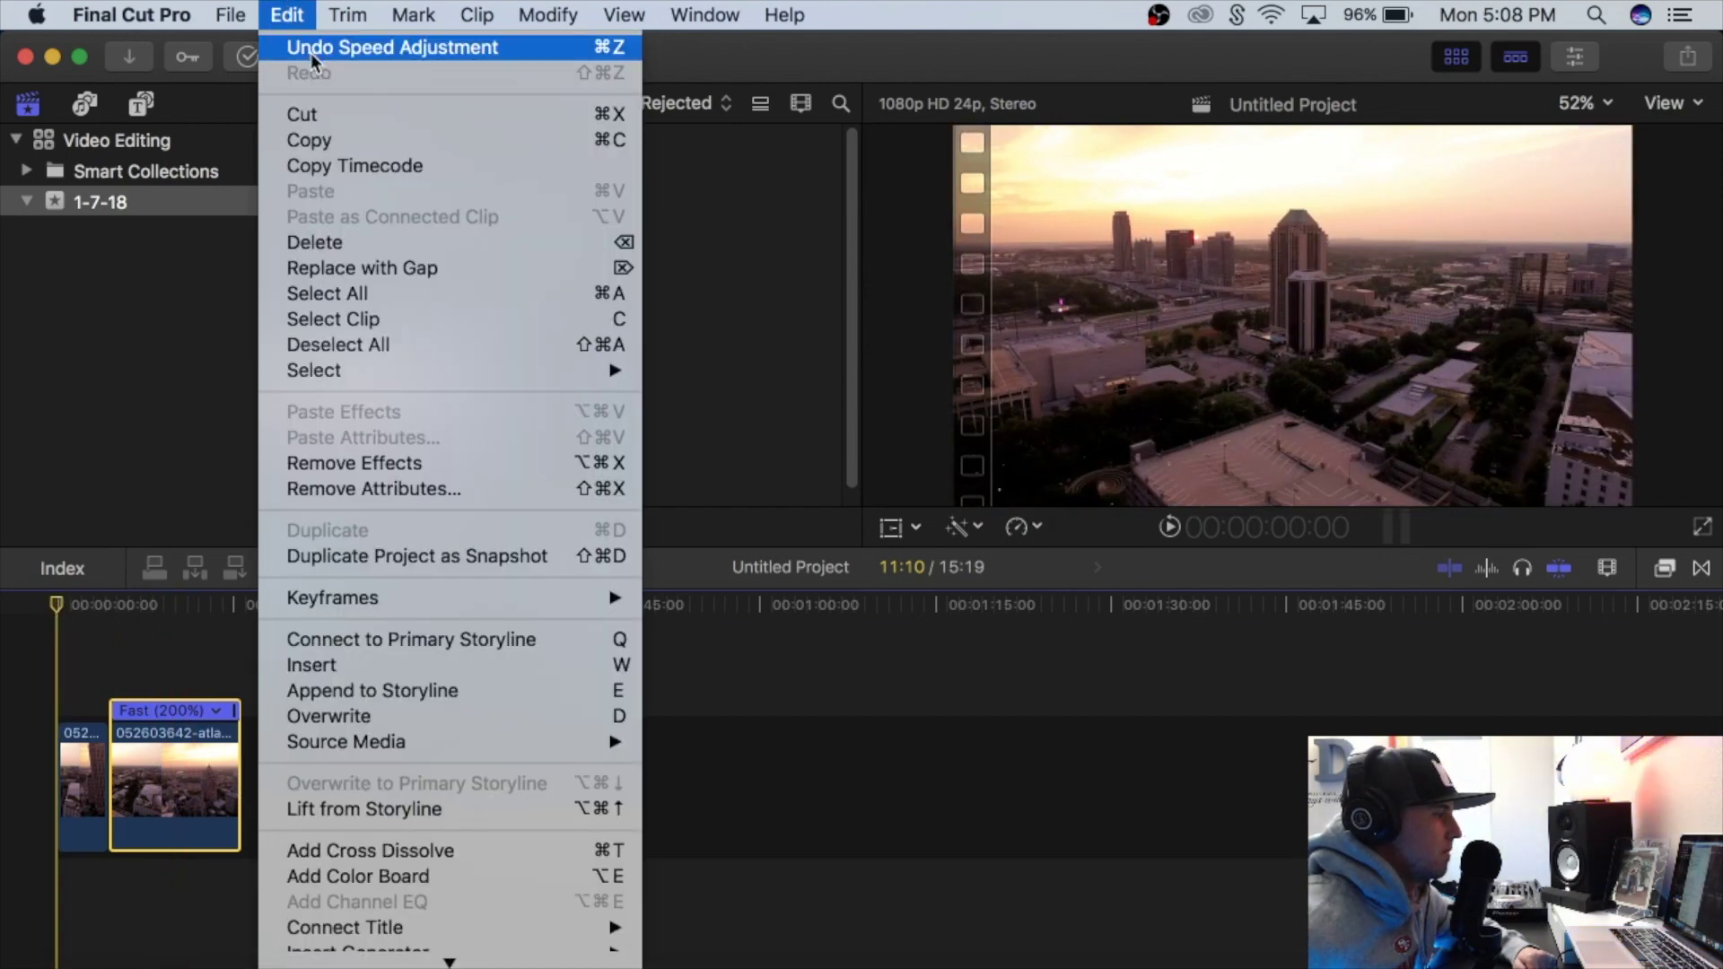
left_click(310, 52)
left_click(287, 15)
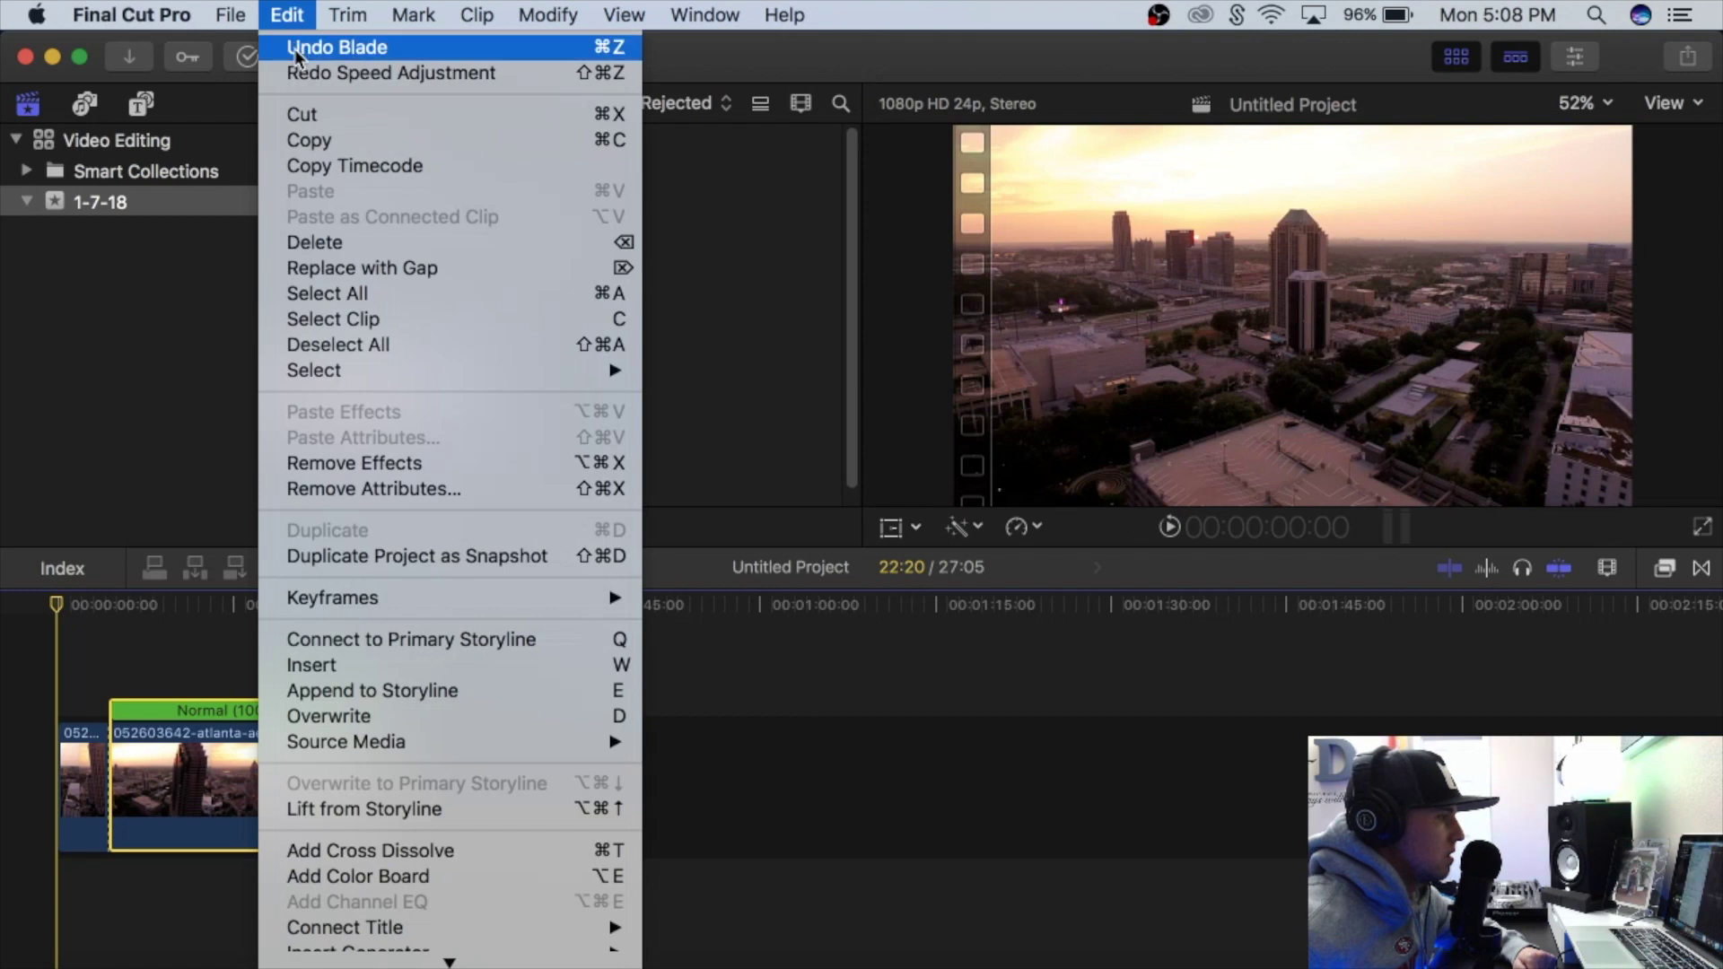
left_click(294, 48)
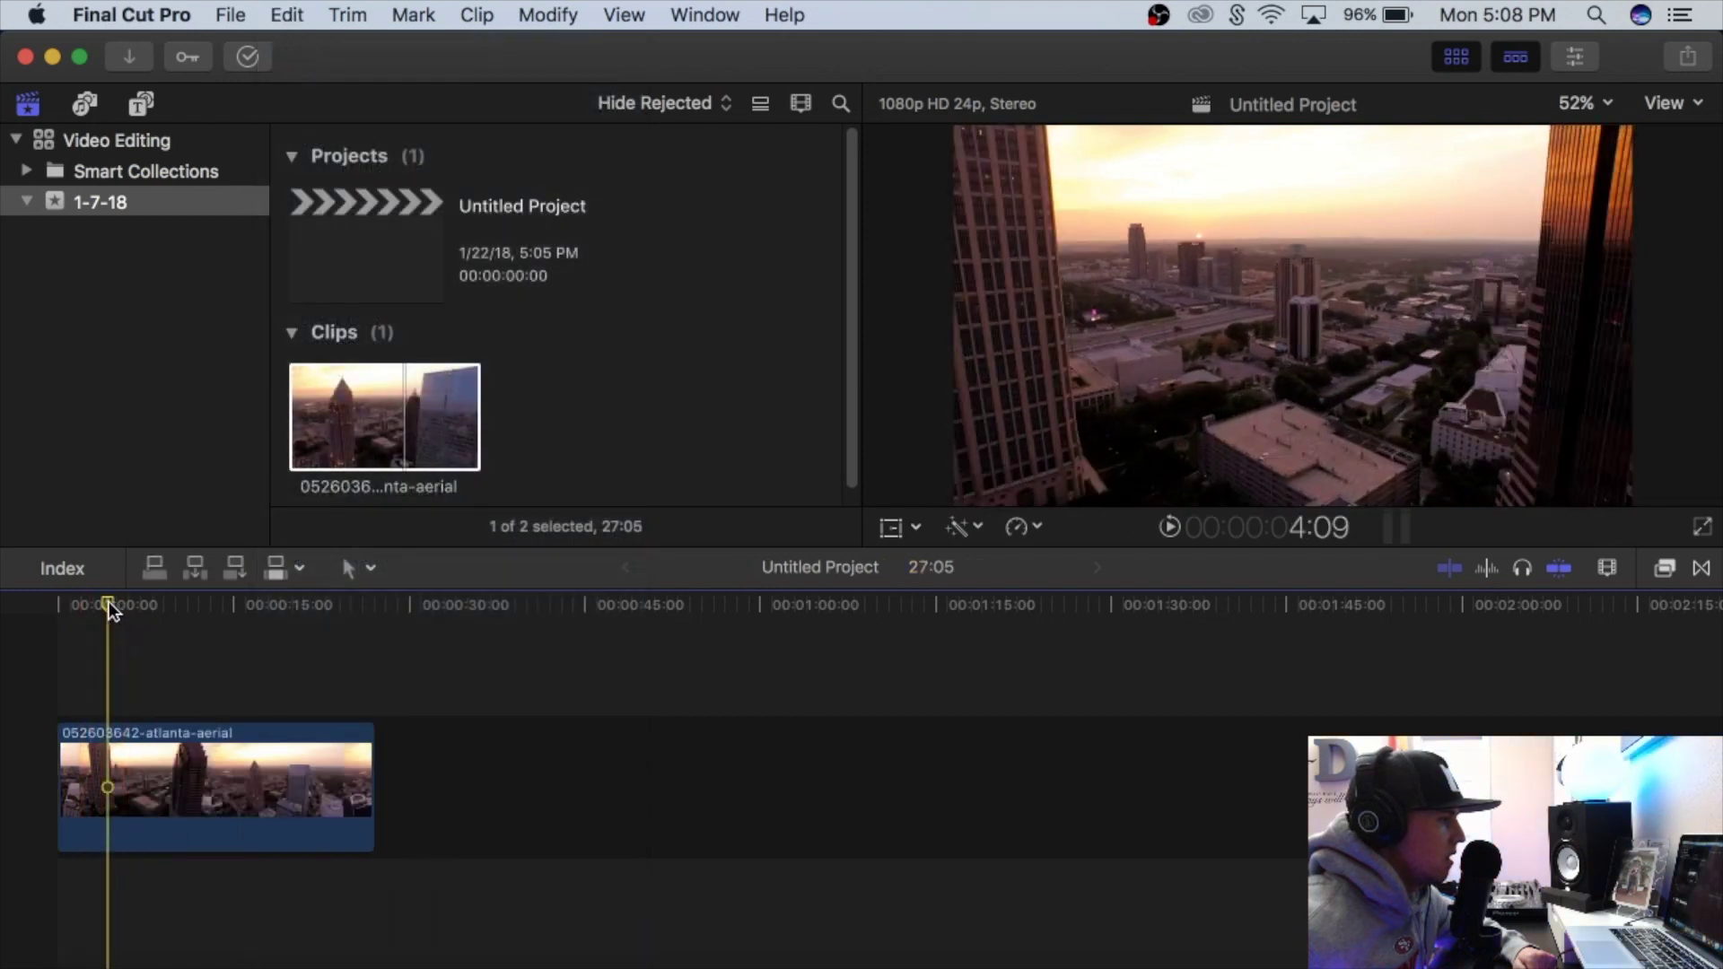
mouse_move(110, 601)
left_mouse_down()
mouse_move(46, 616)
mouse_move(112, 605)
left_mouse_up()
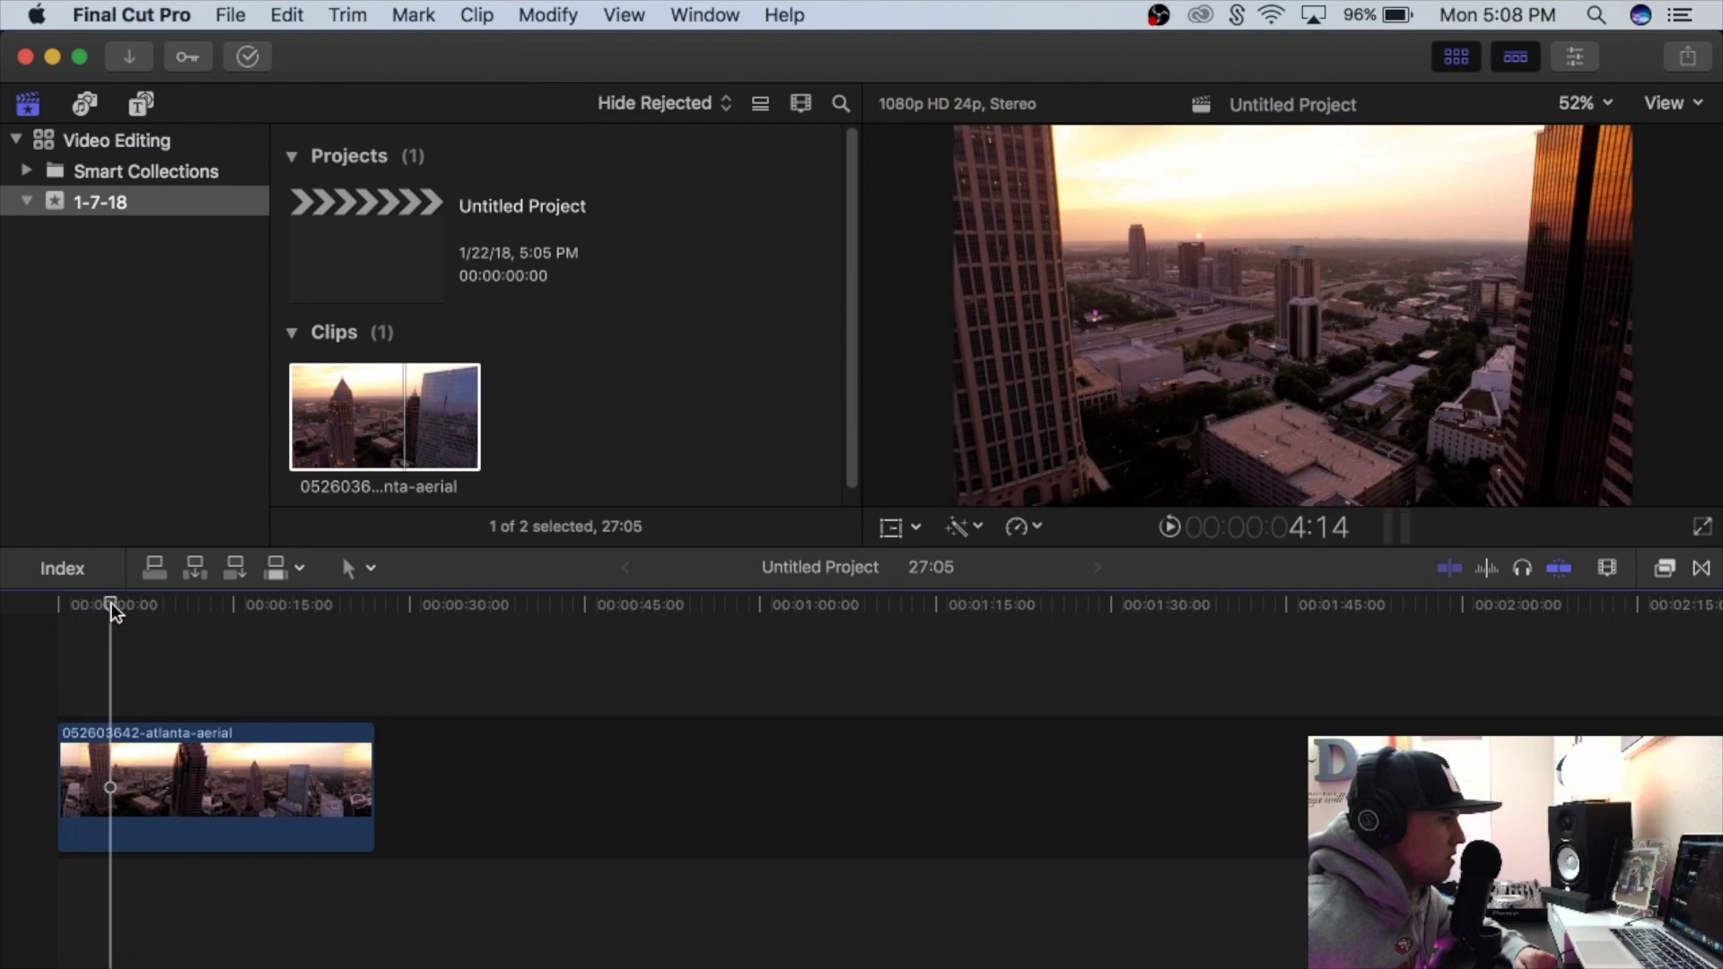
Select the drone clip and show its retime speed bar with Cmd-R
left_click(111, 739)
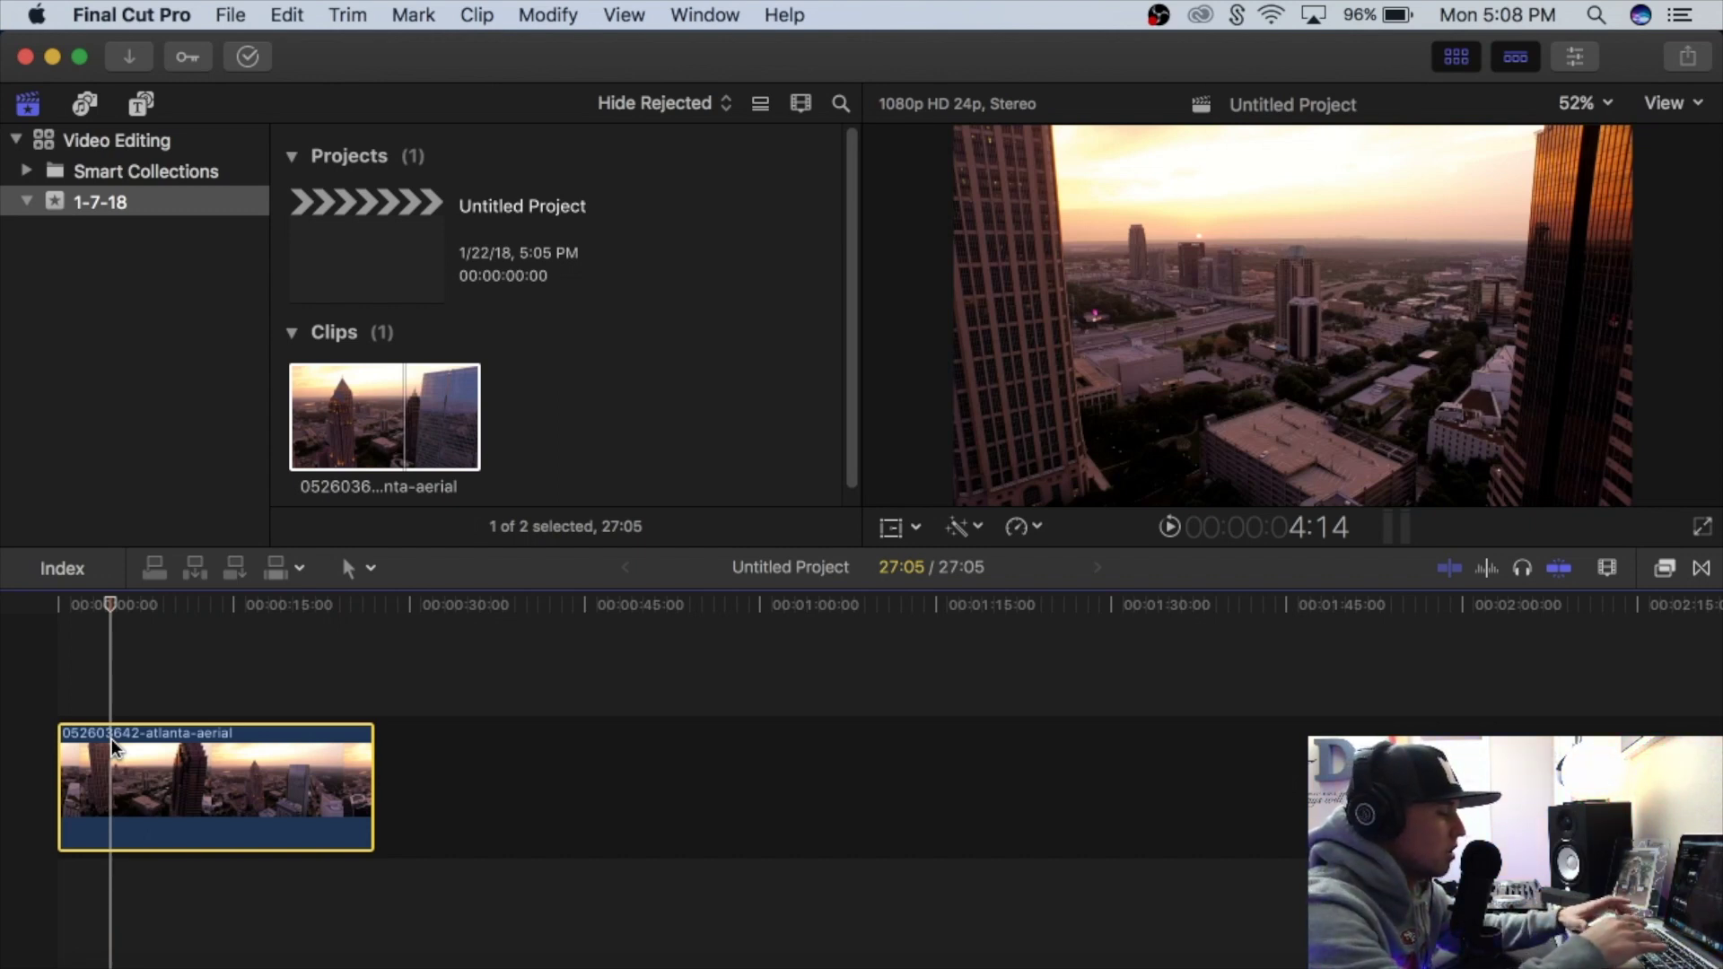
key("super+r")
key("super+equal")
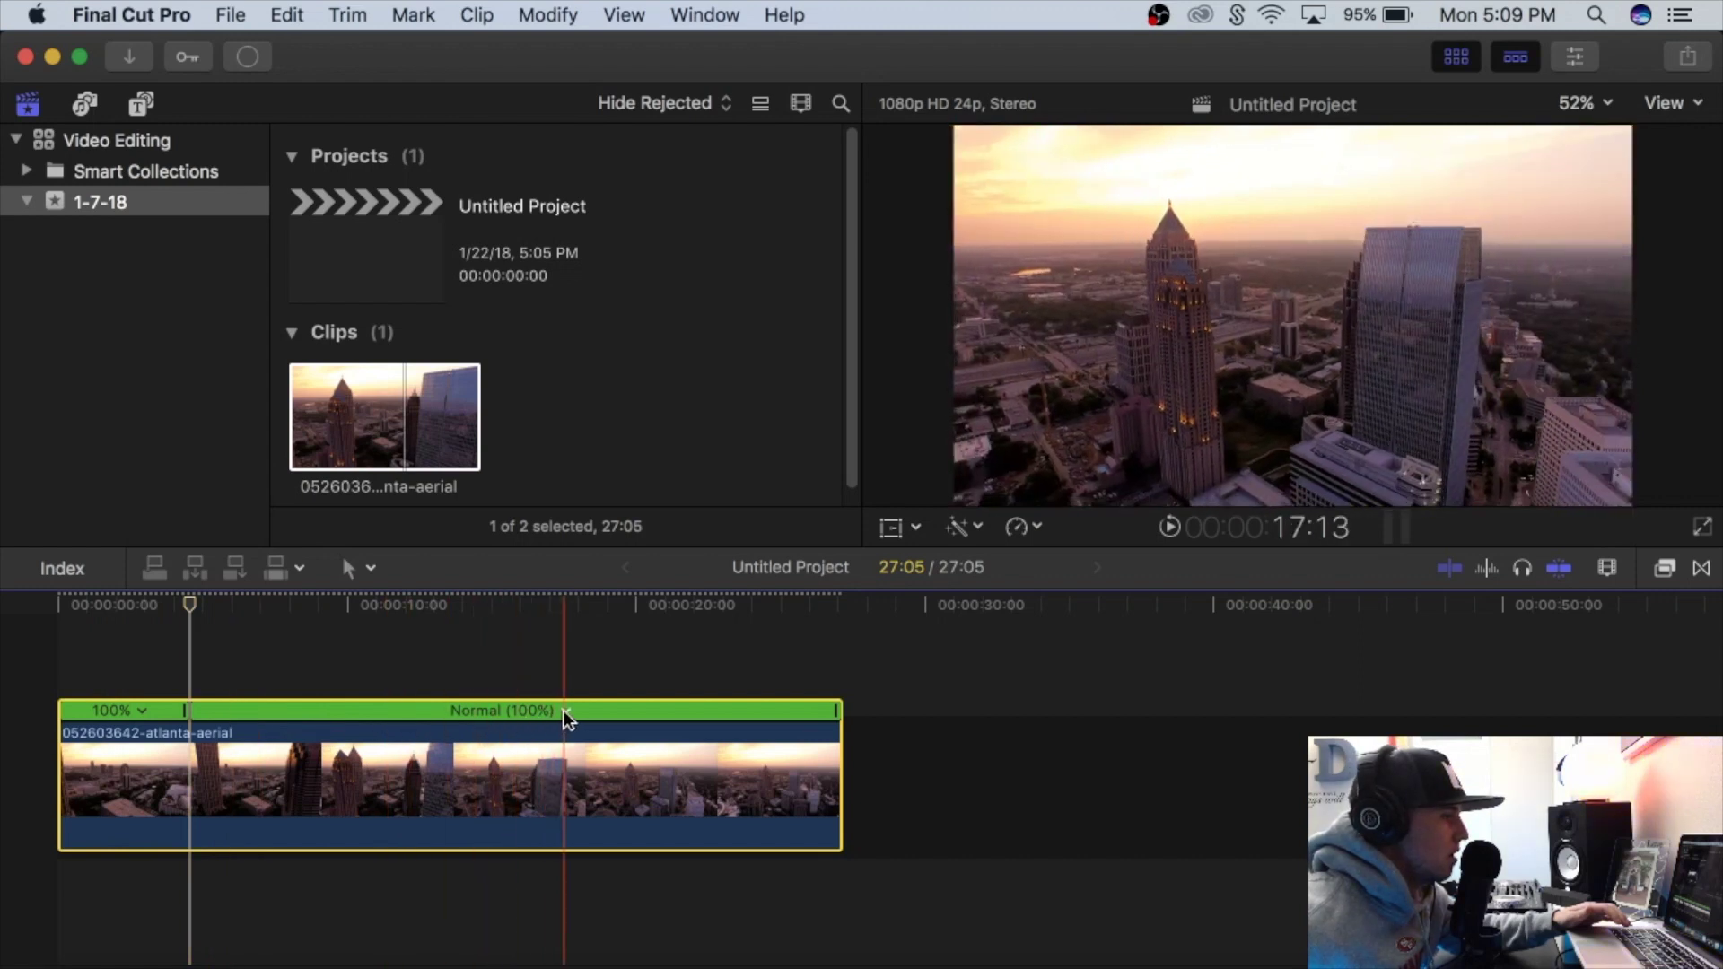
Enter a custom rate of 300% for the second speed section
left_click(566, 711)
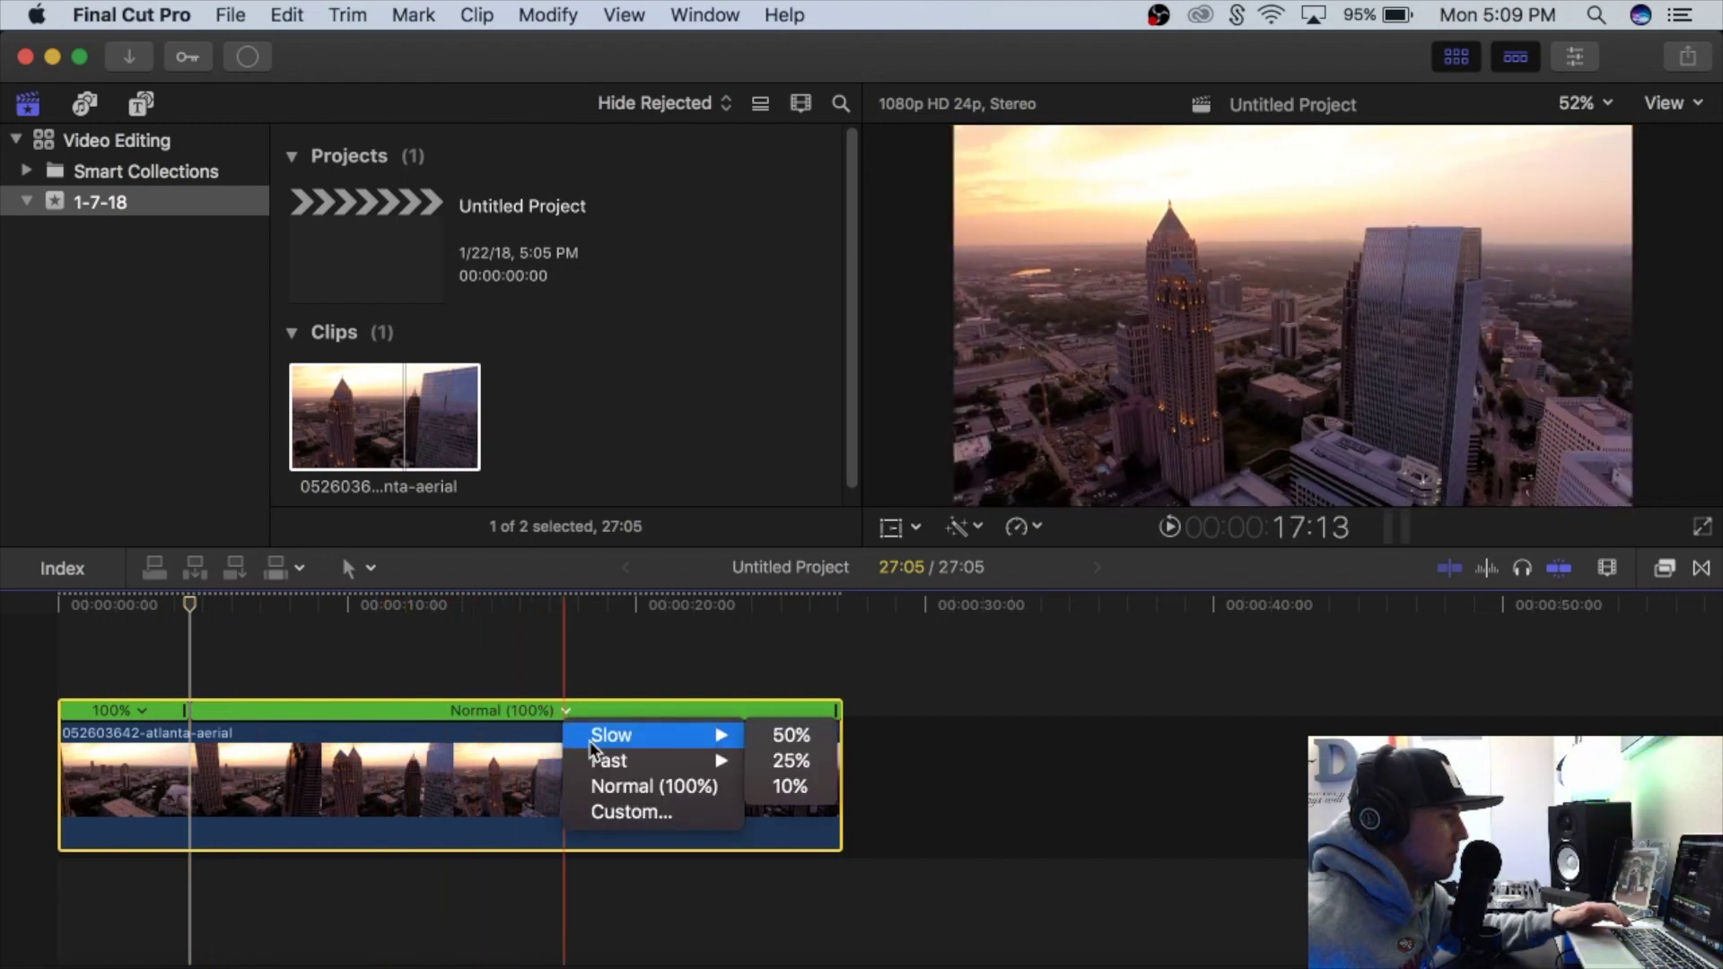
left_click(637, 817)
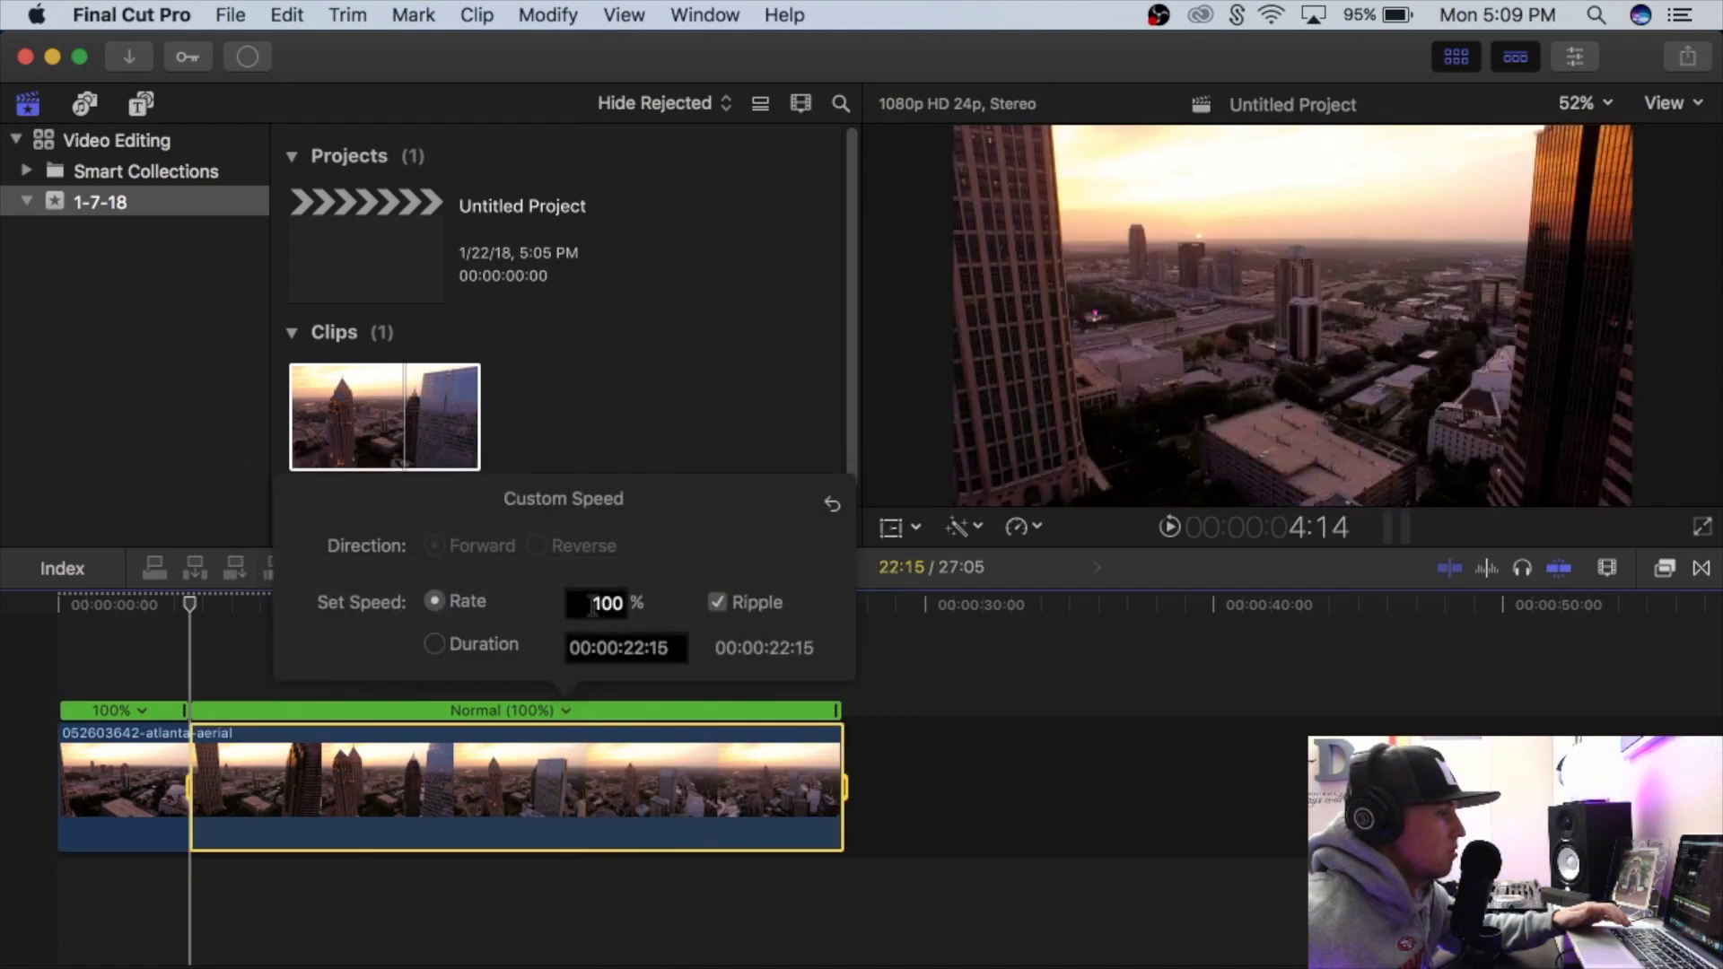
left_click_drag(592, 607, 617, 608)
type("300")
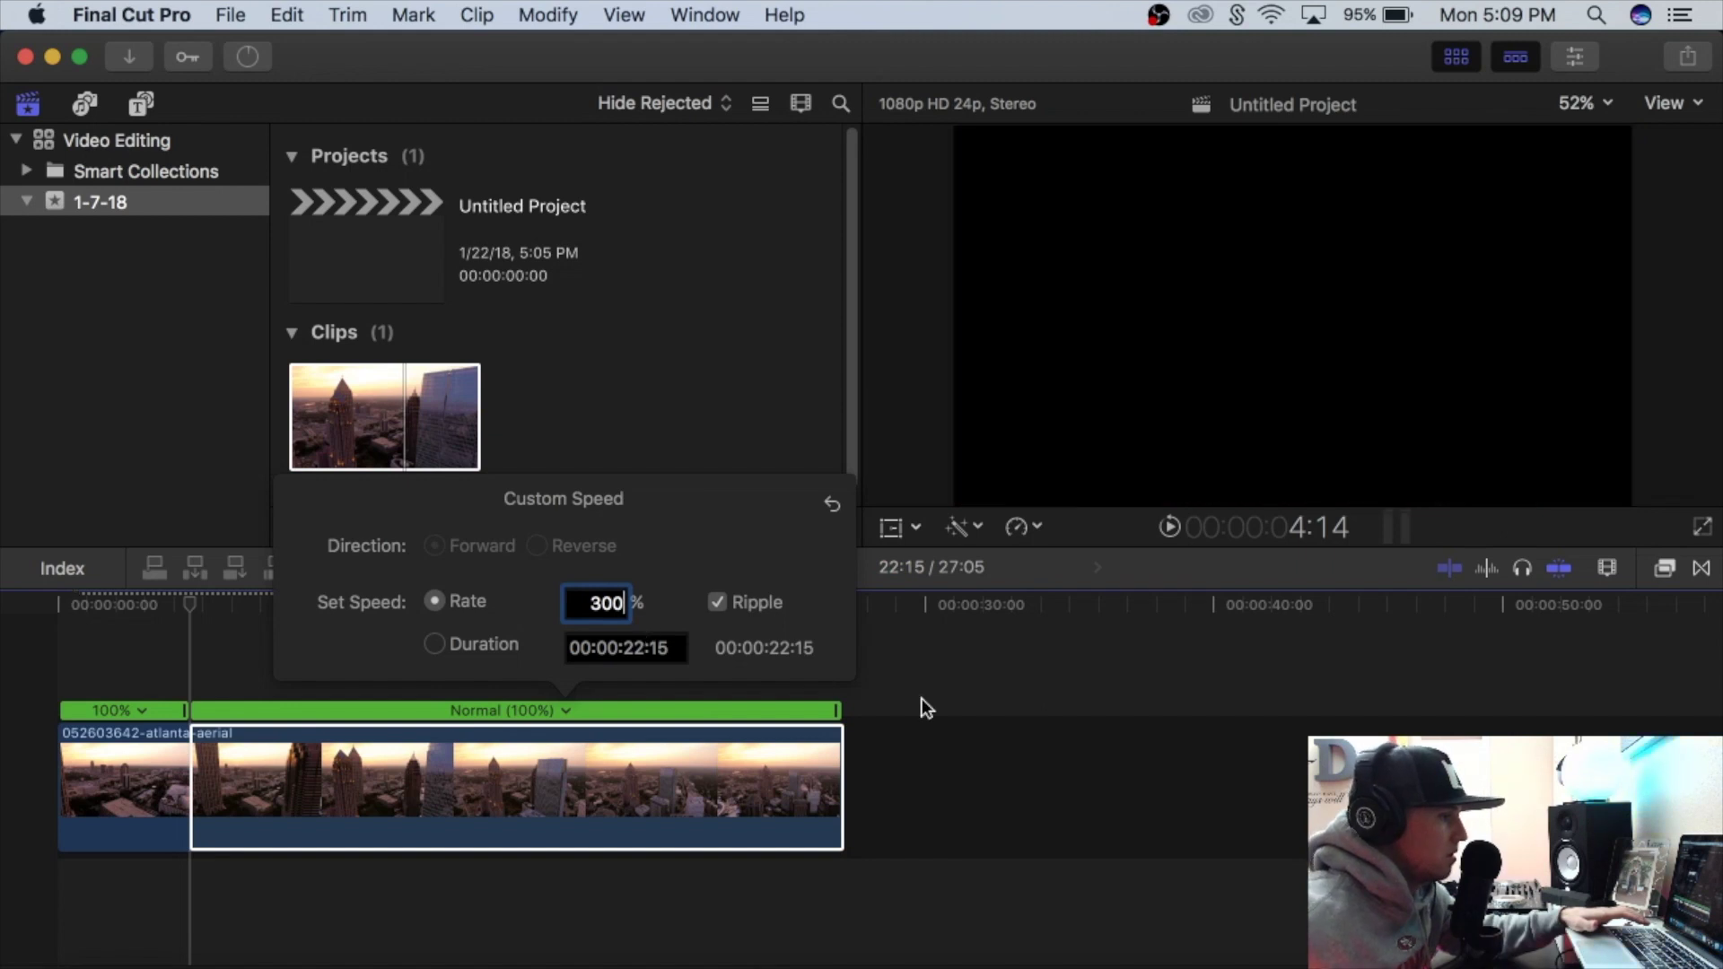
key("Return")
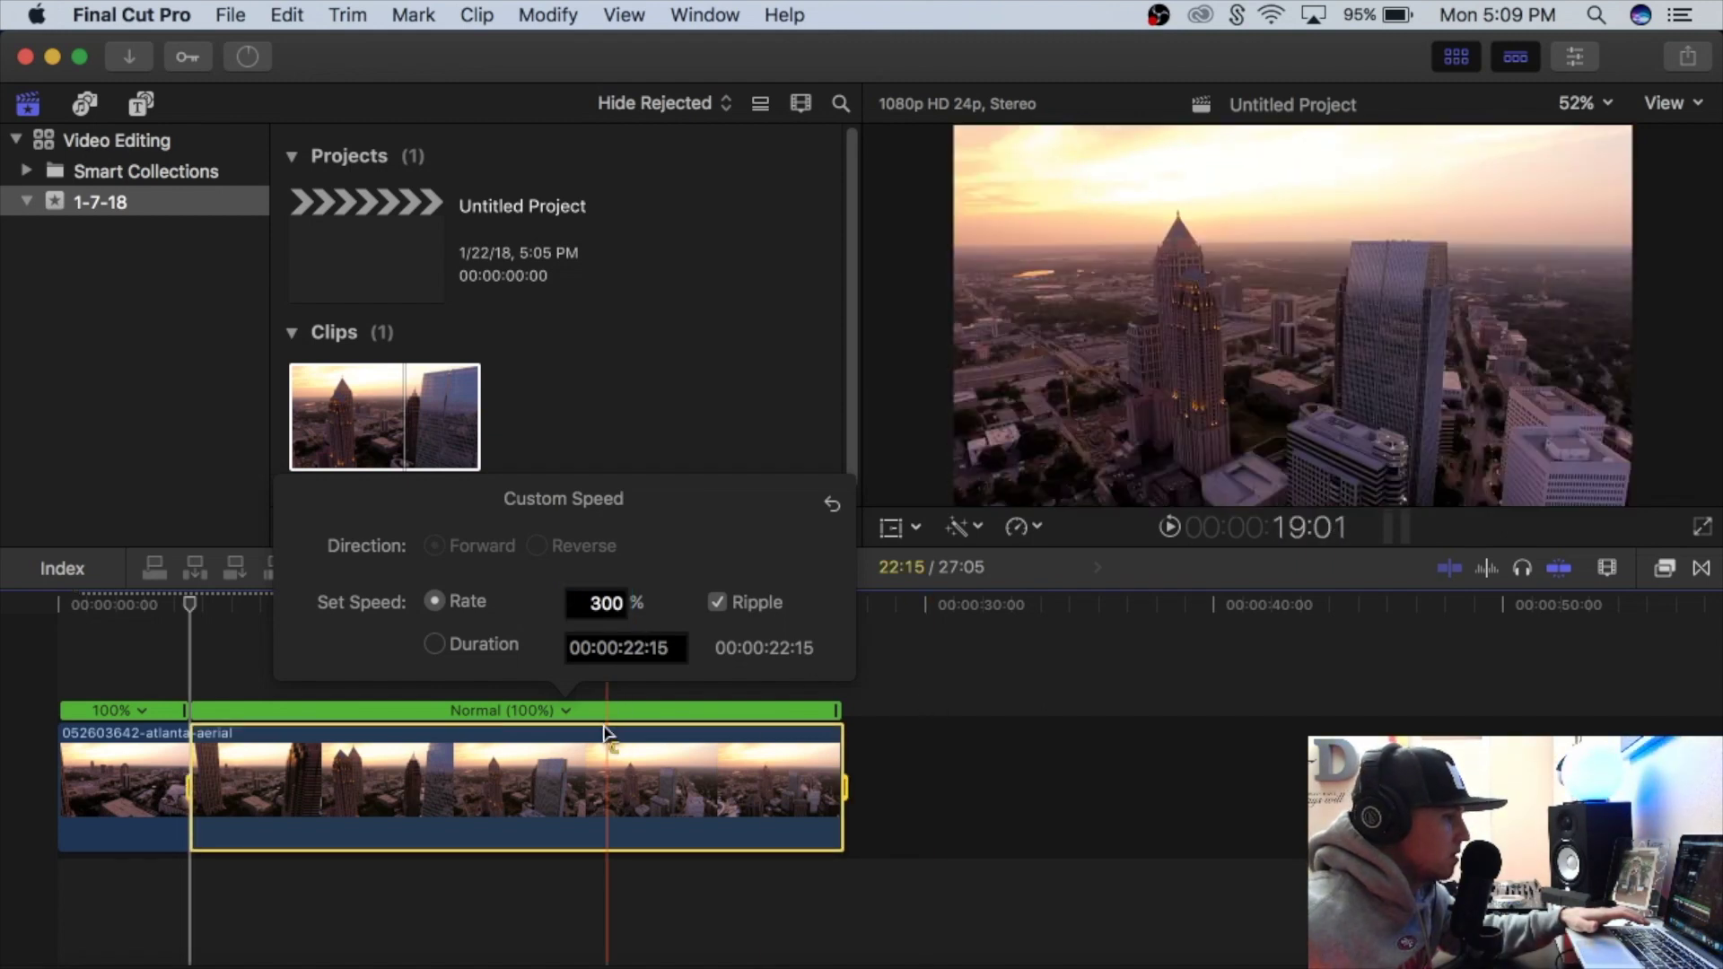
Re-apply 300% as the second section's custom rate and close the Custom Speed popover
left_click(565, 712)
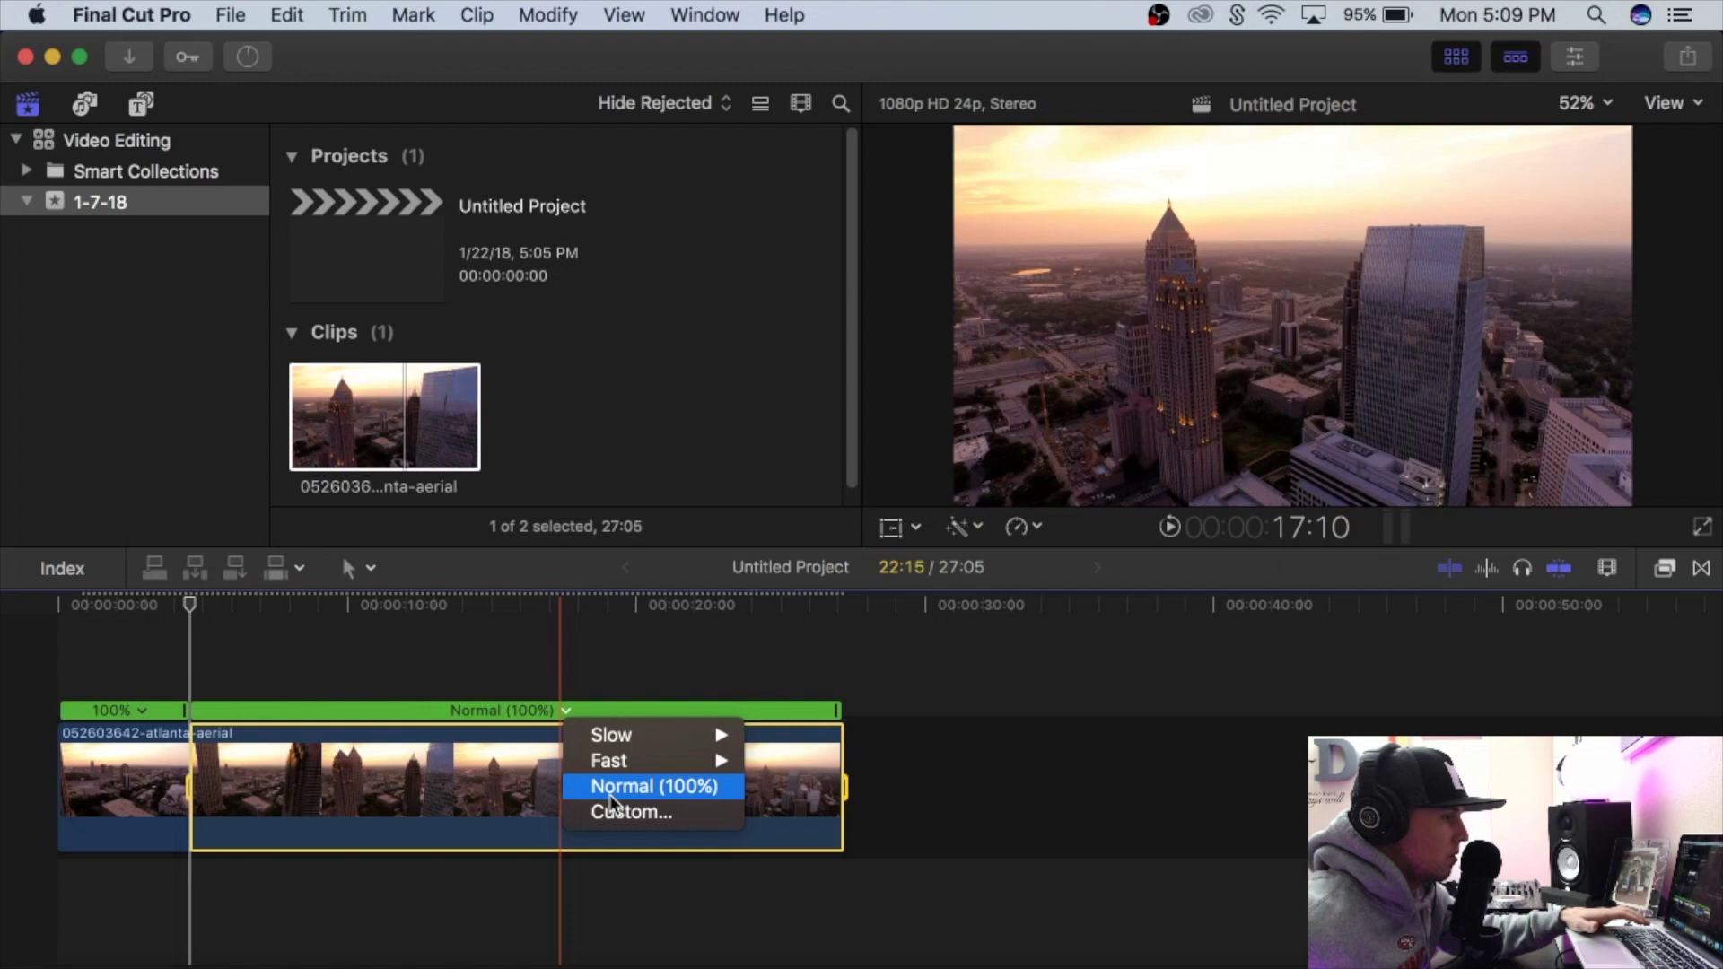
mouse_move(606, 767)
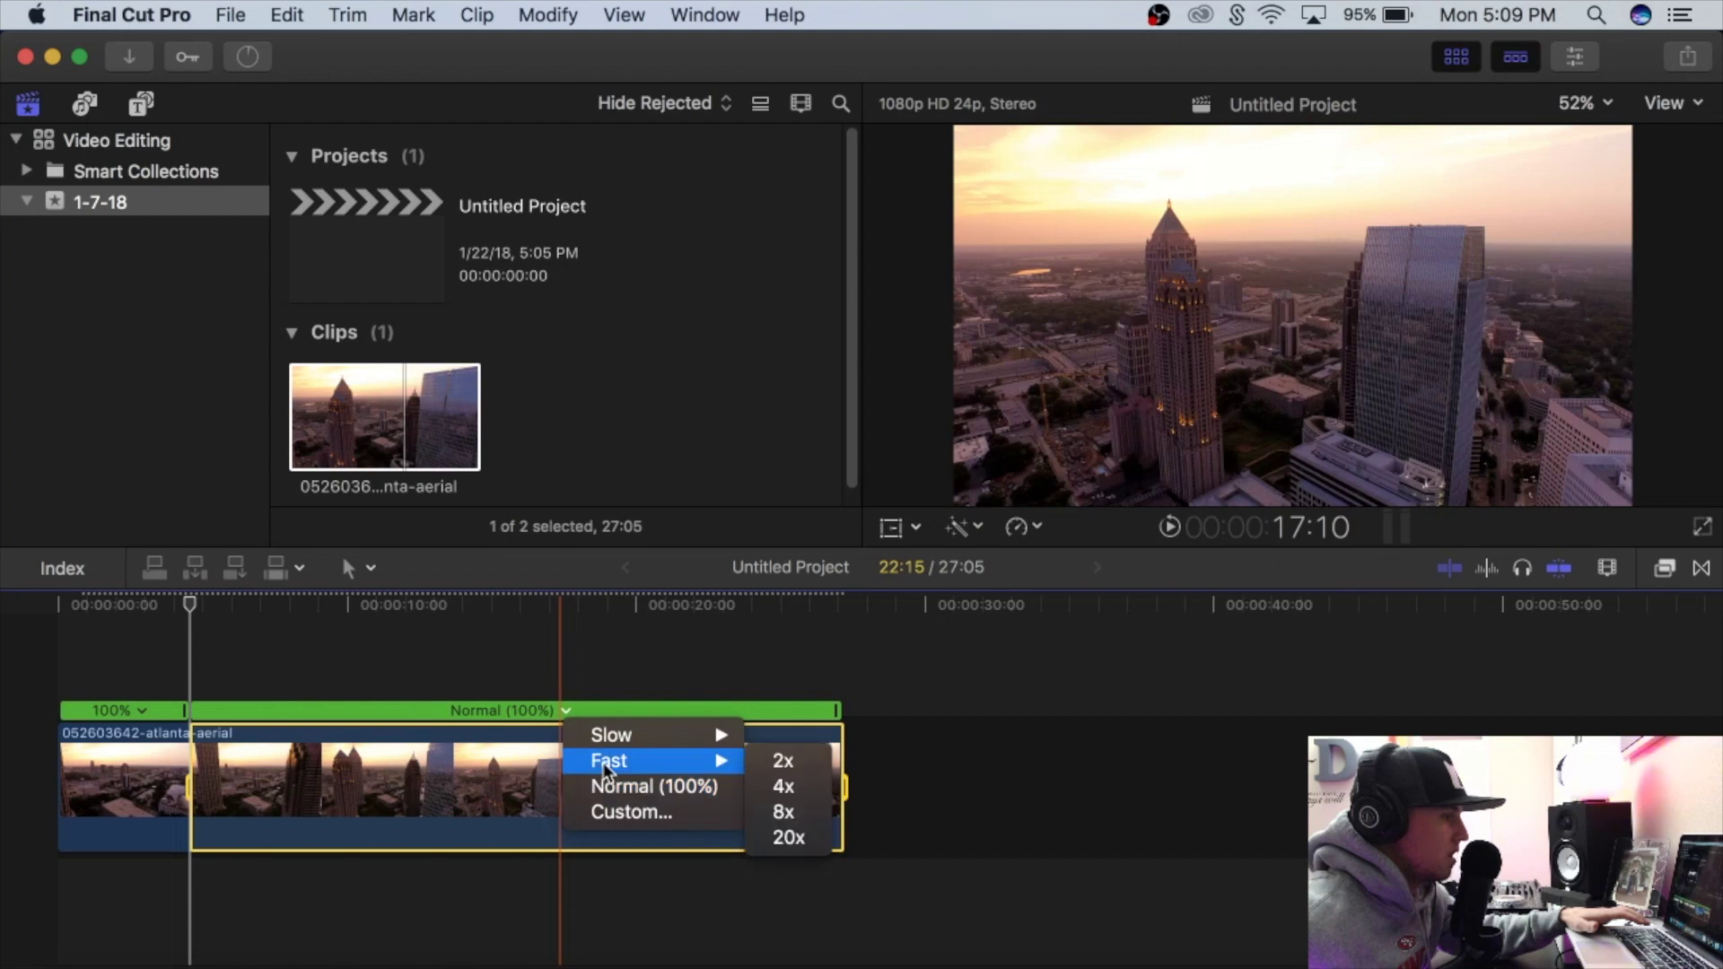
left_click(628, 813)
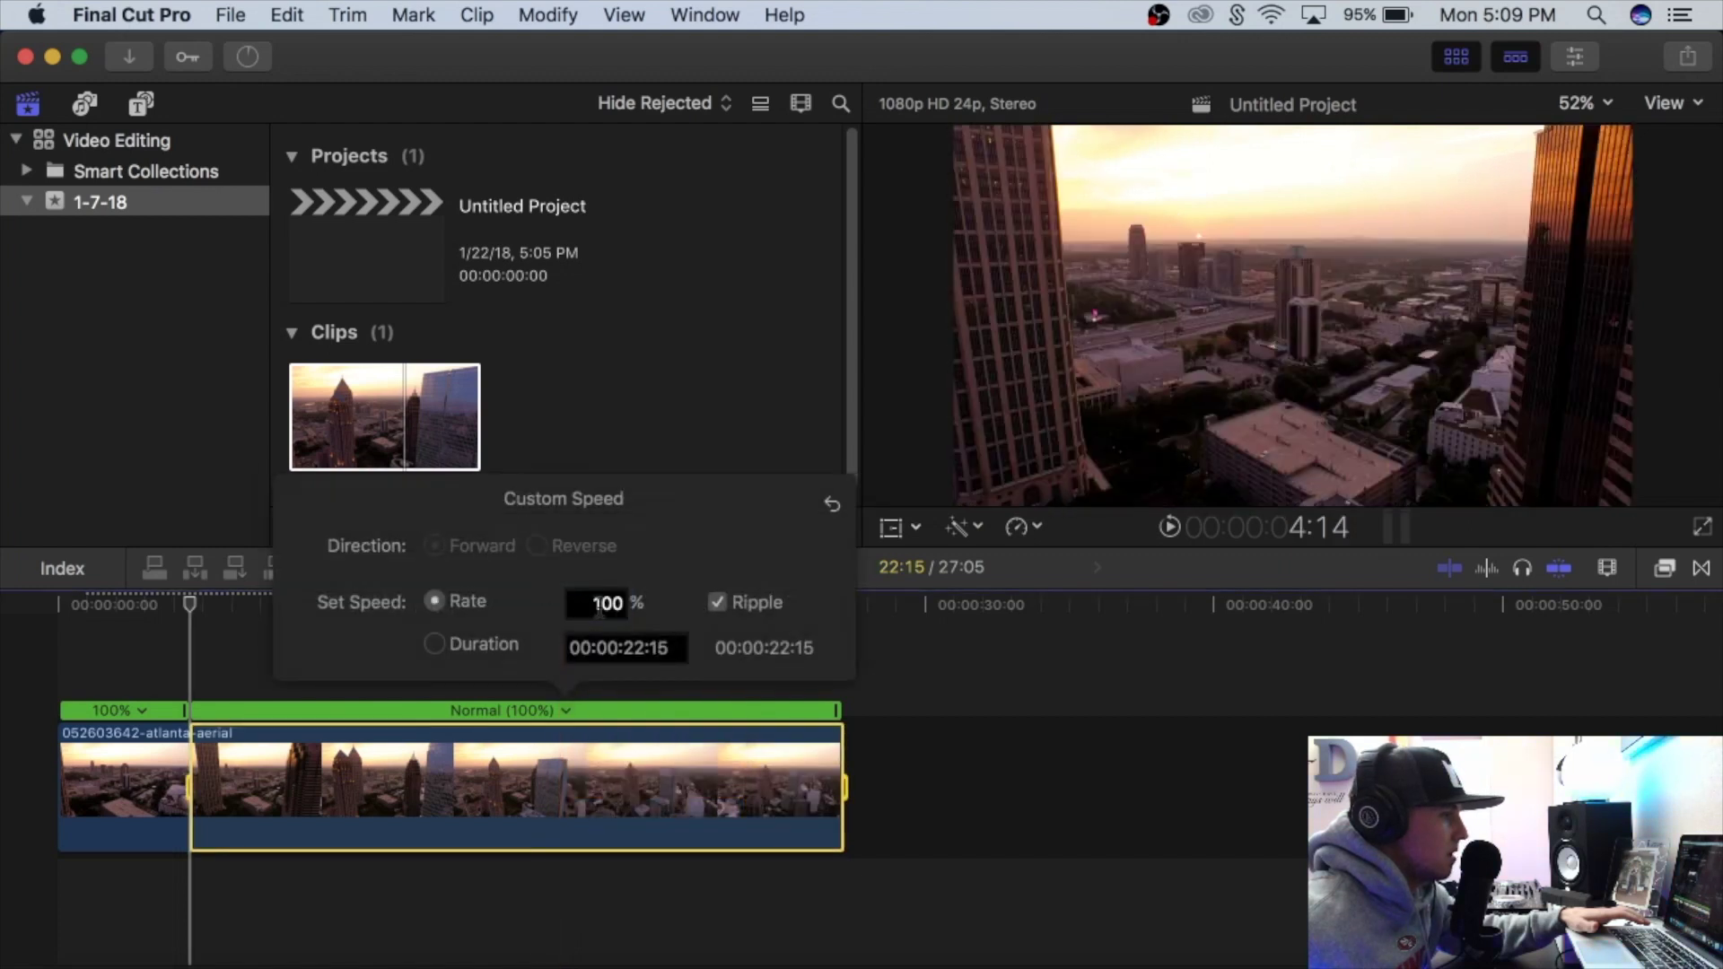
double_click(593, 603)
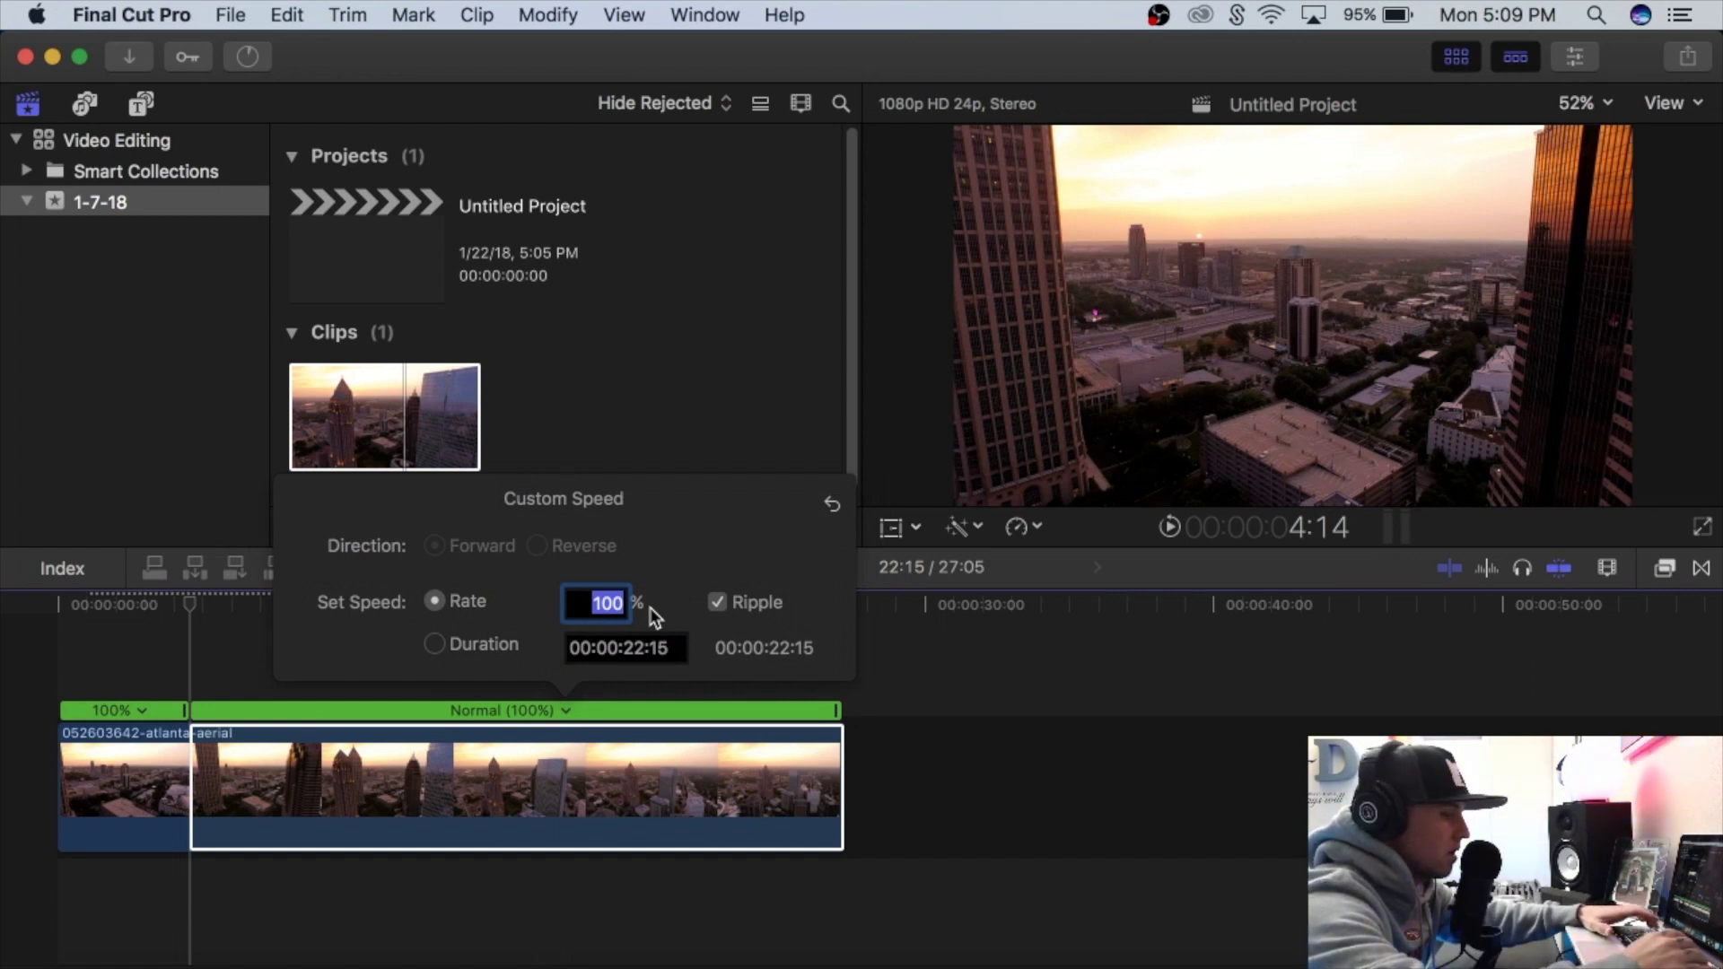
type("300")
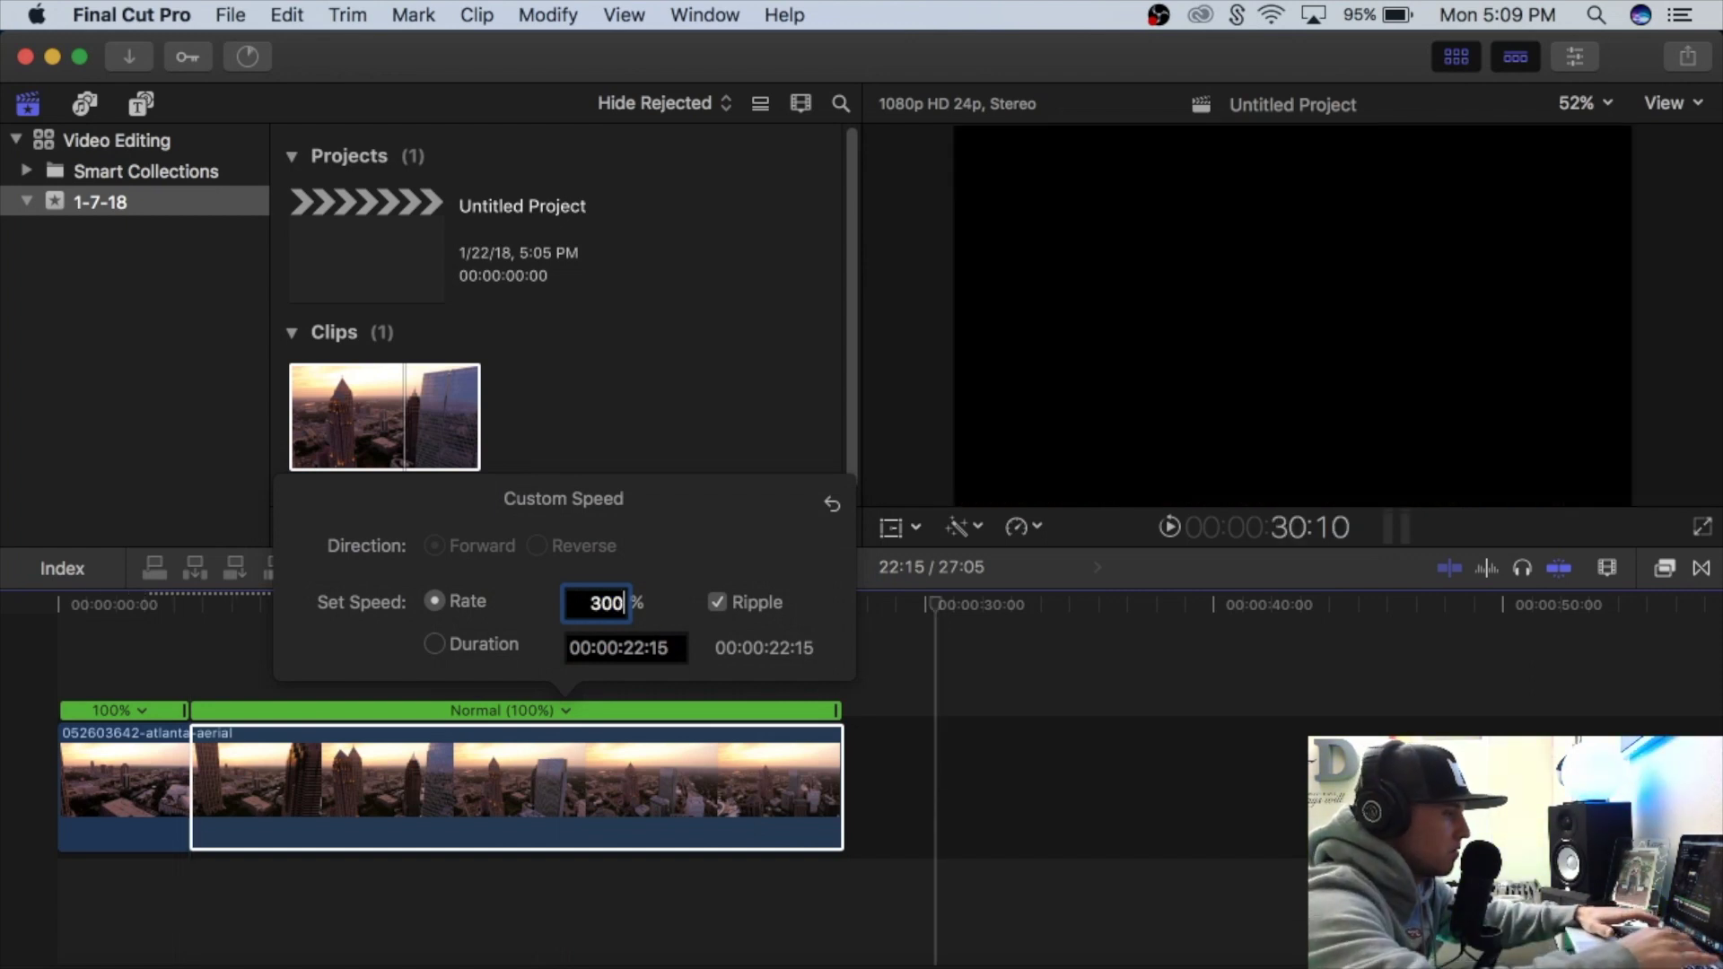
key("Return")
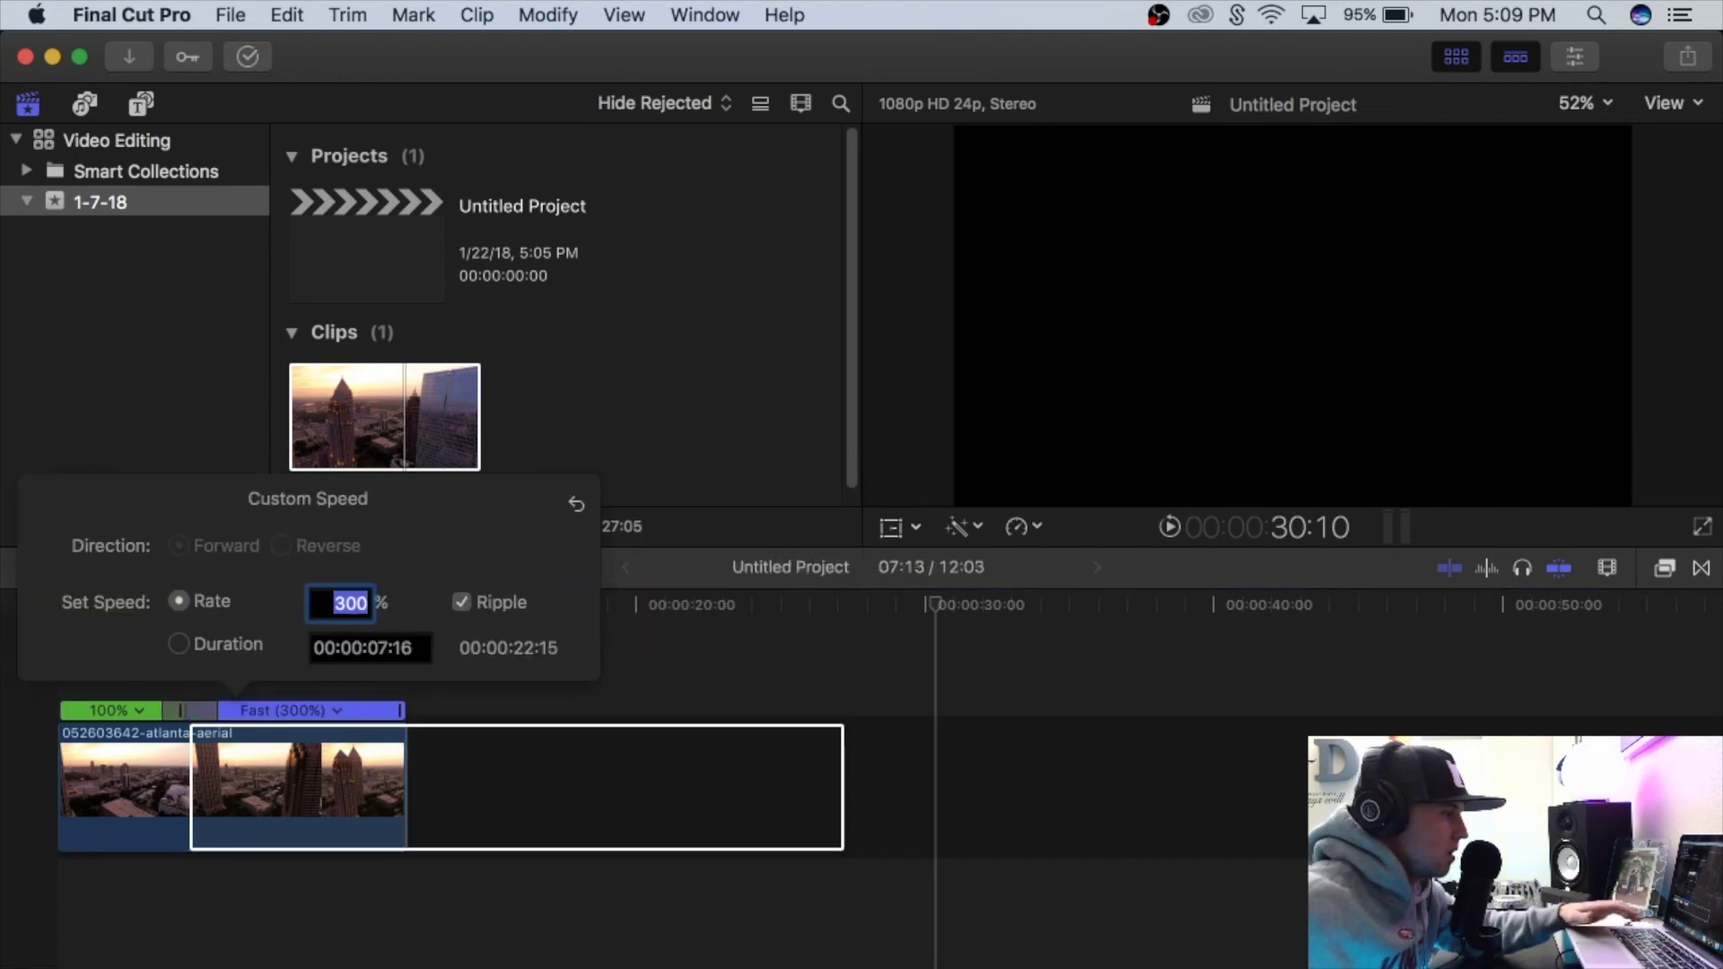
left_click(305, 491)
left_click(507, 897)
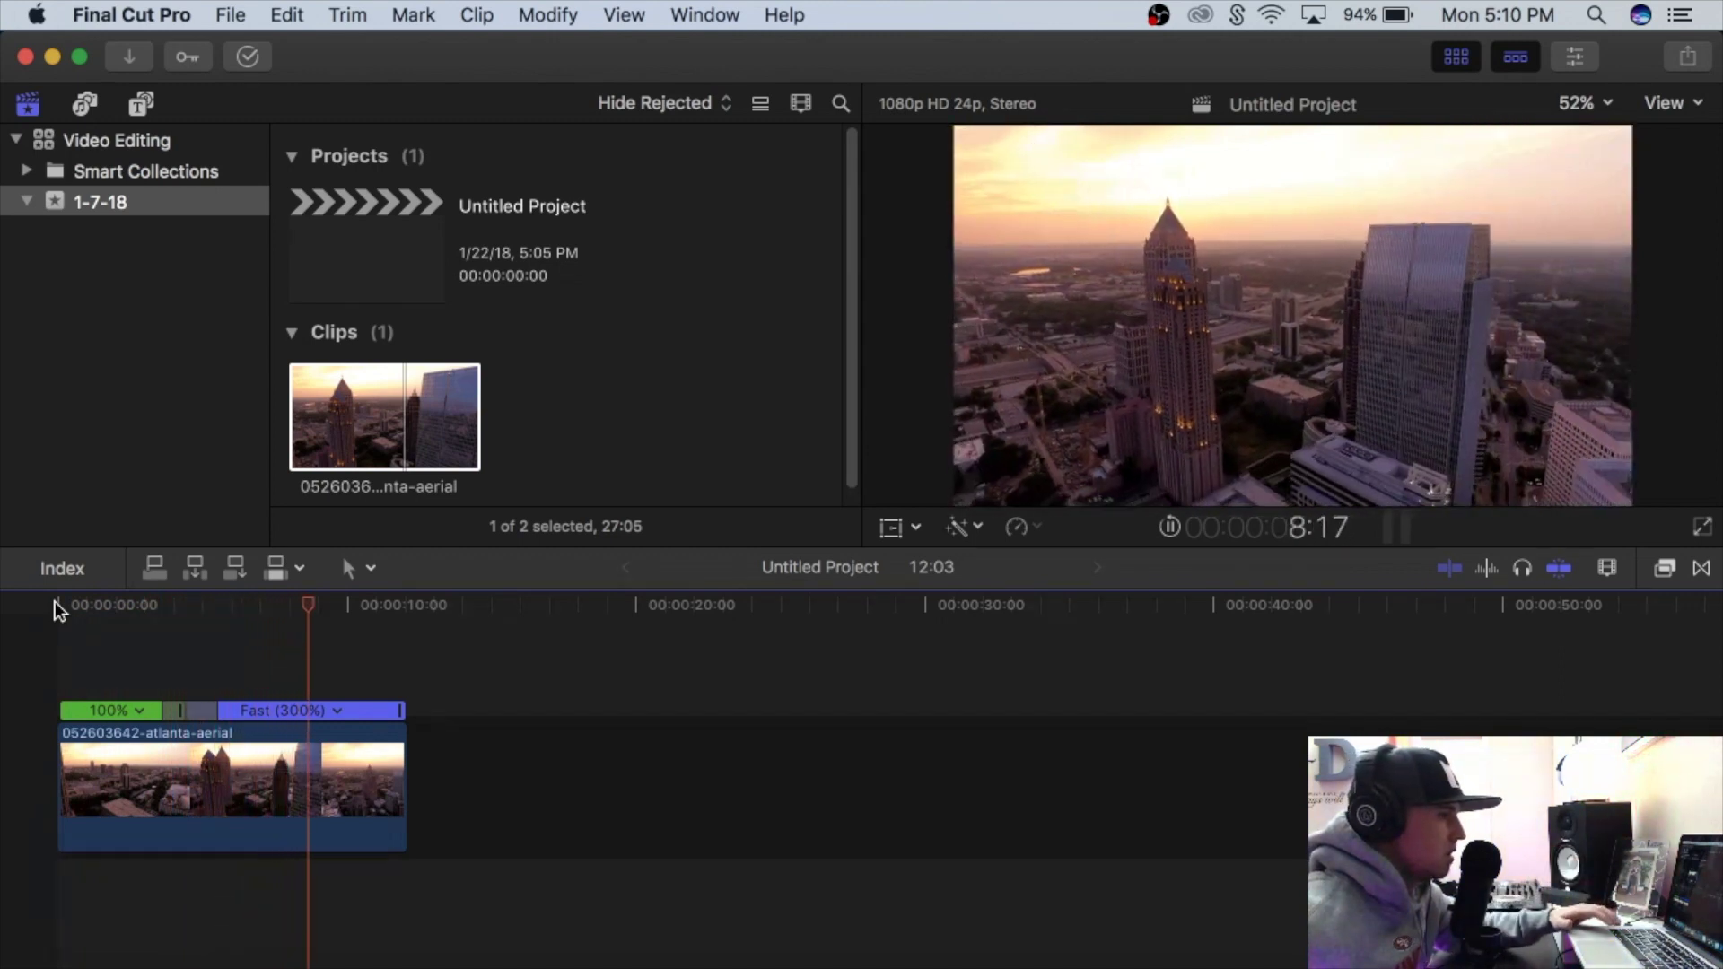
Blade the 300% speed section at about 5:19 with Shift+B
left_click(76, 605)
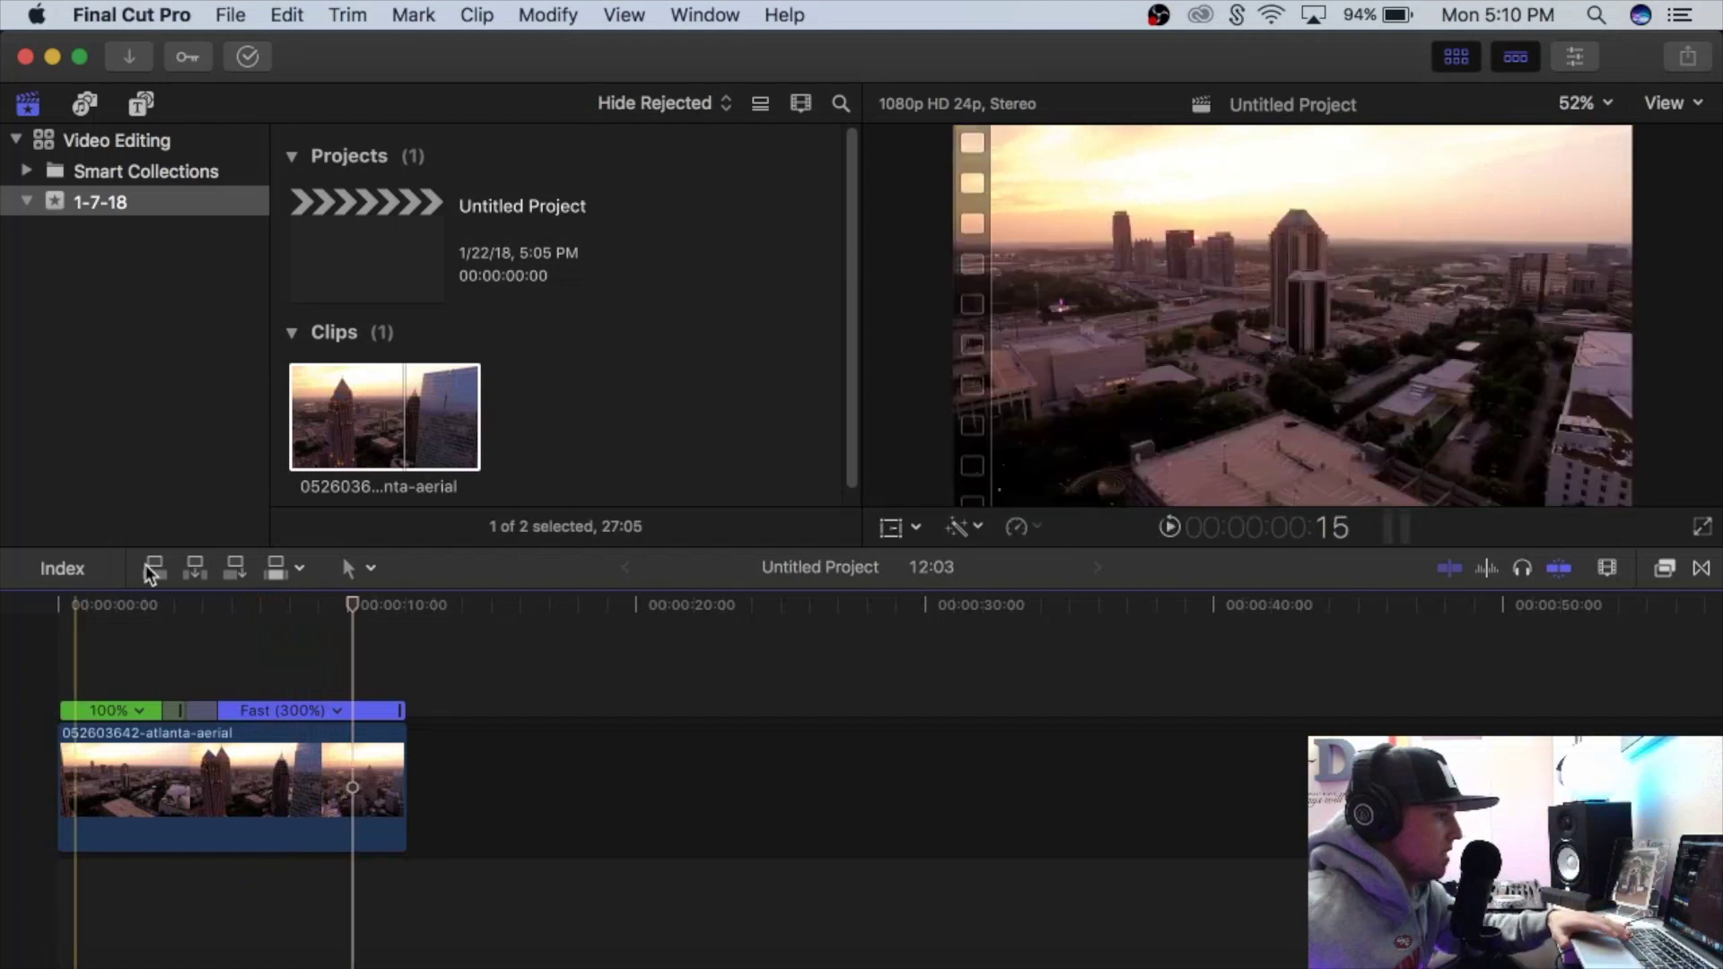
left_click_drag(354, 606, 282, 615)
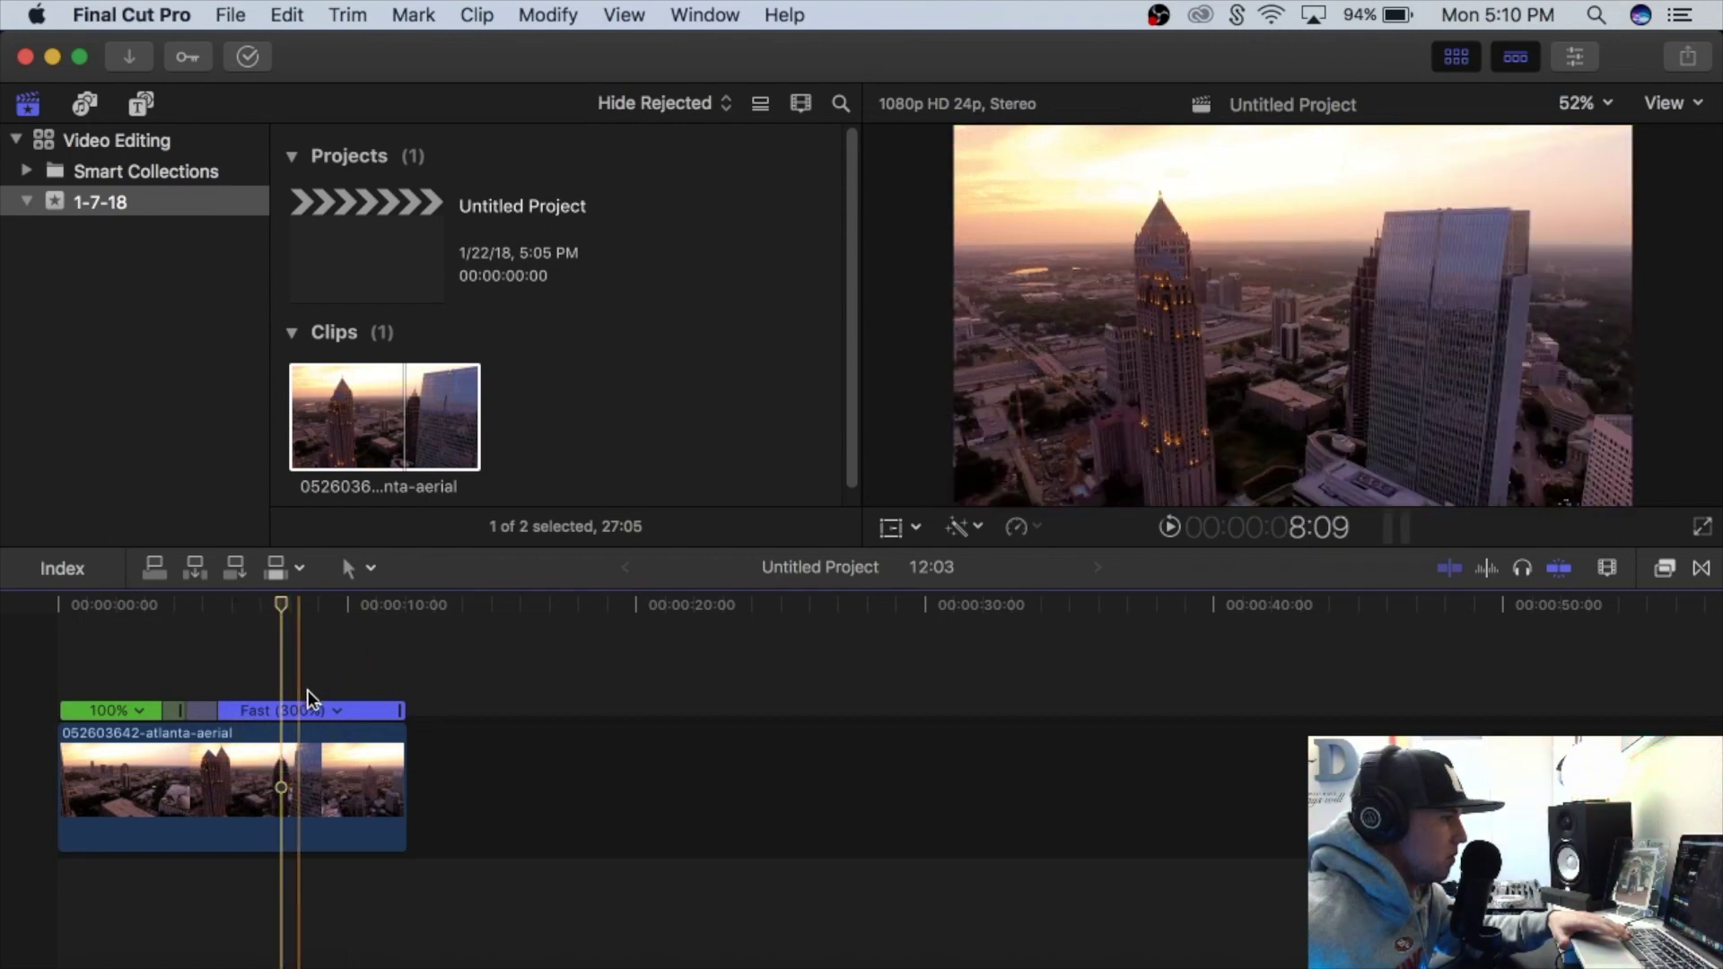
left_click(282, 707)
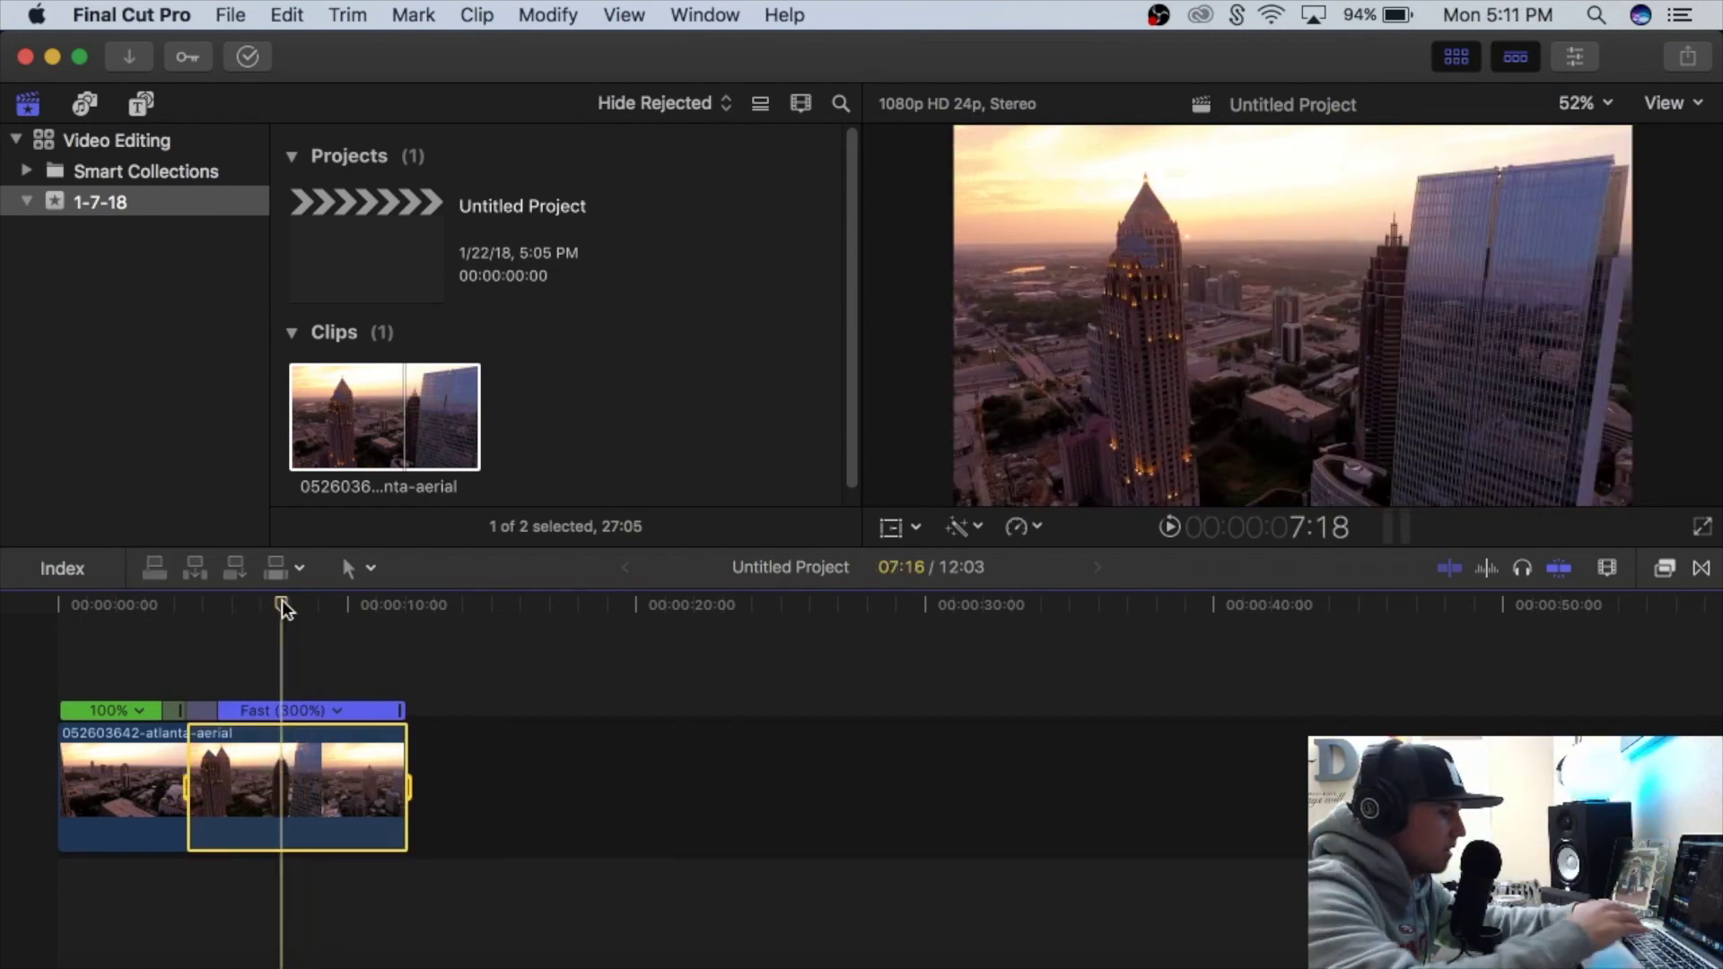
key("shift+b")
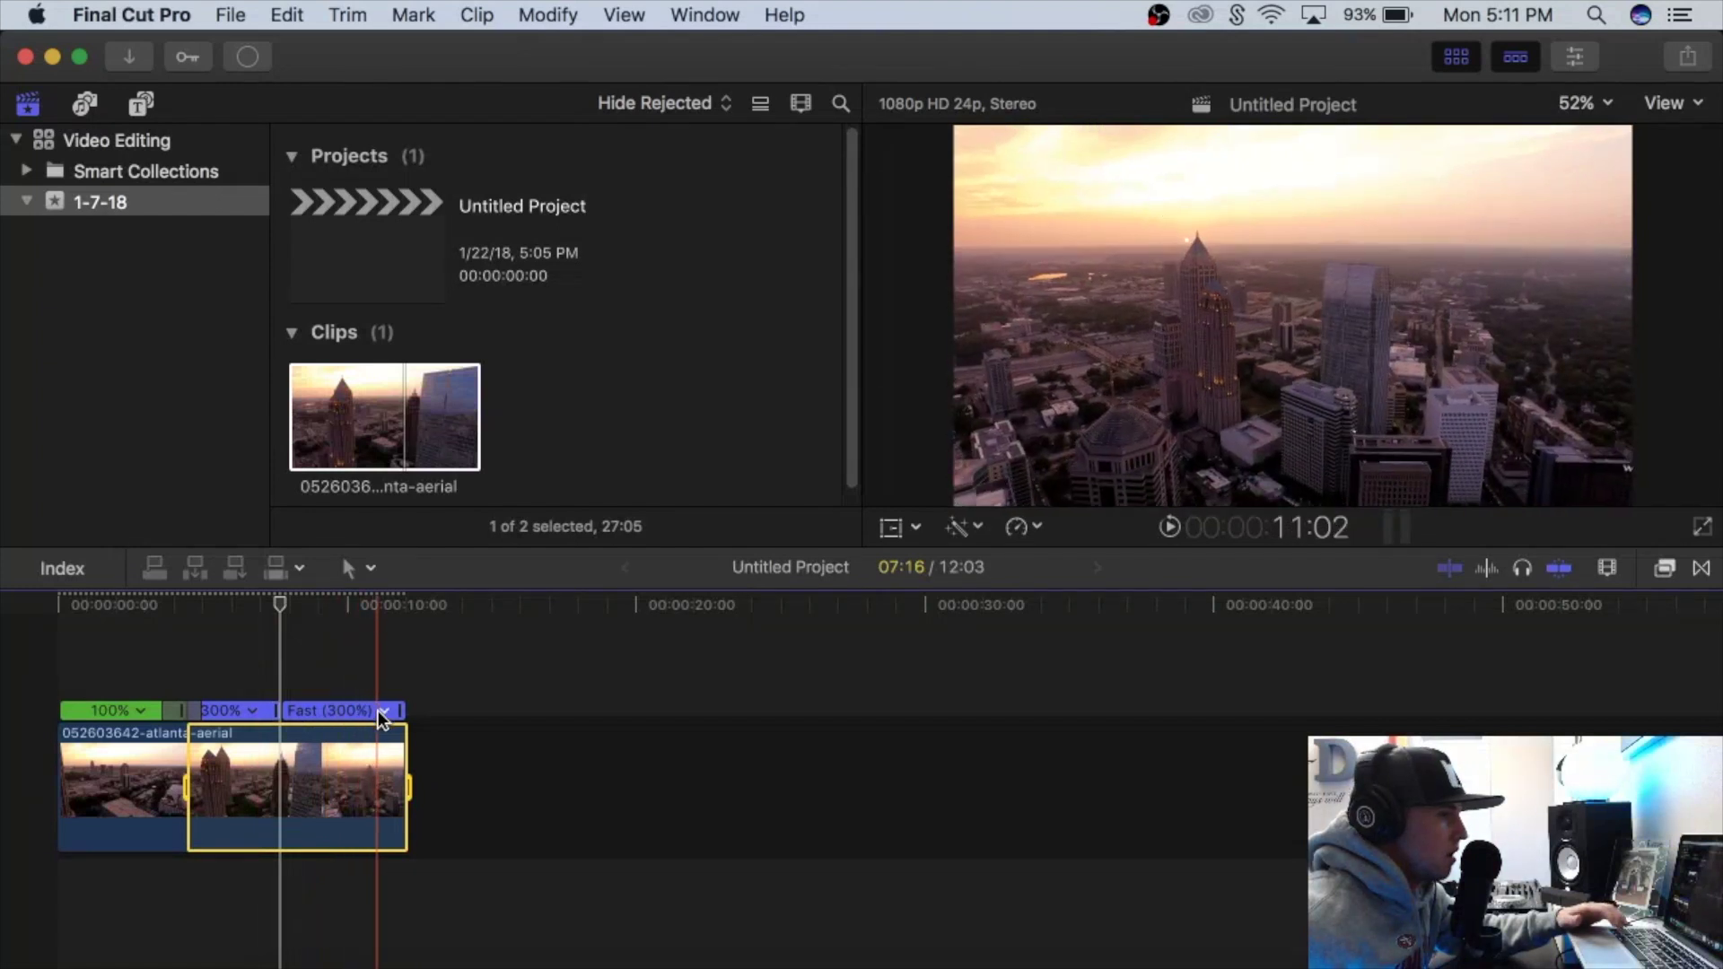
Set the later part's custom speed back to 100%, extending the project to 20:21
left_click(382, 710)
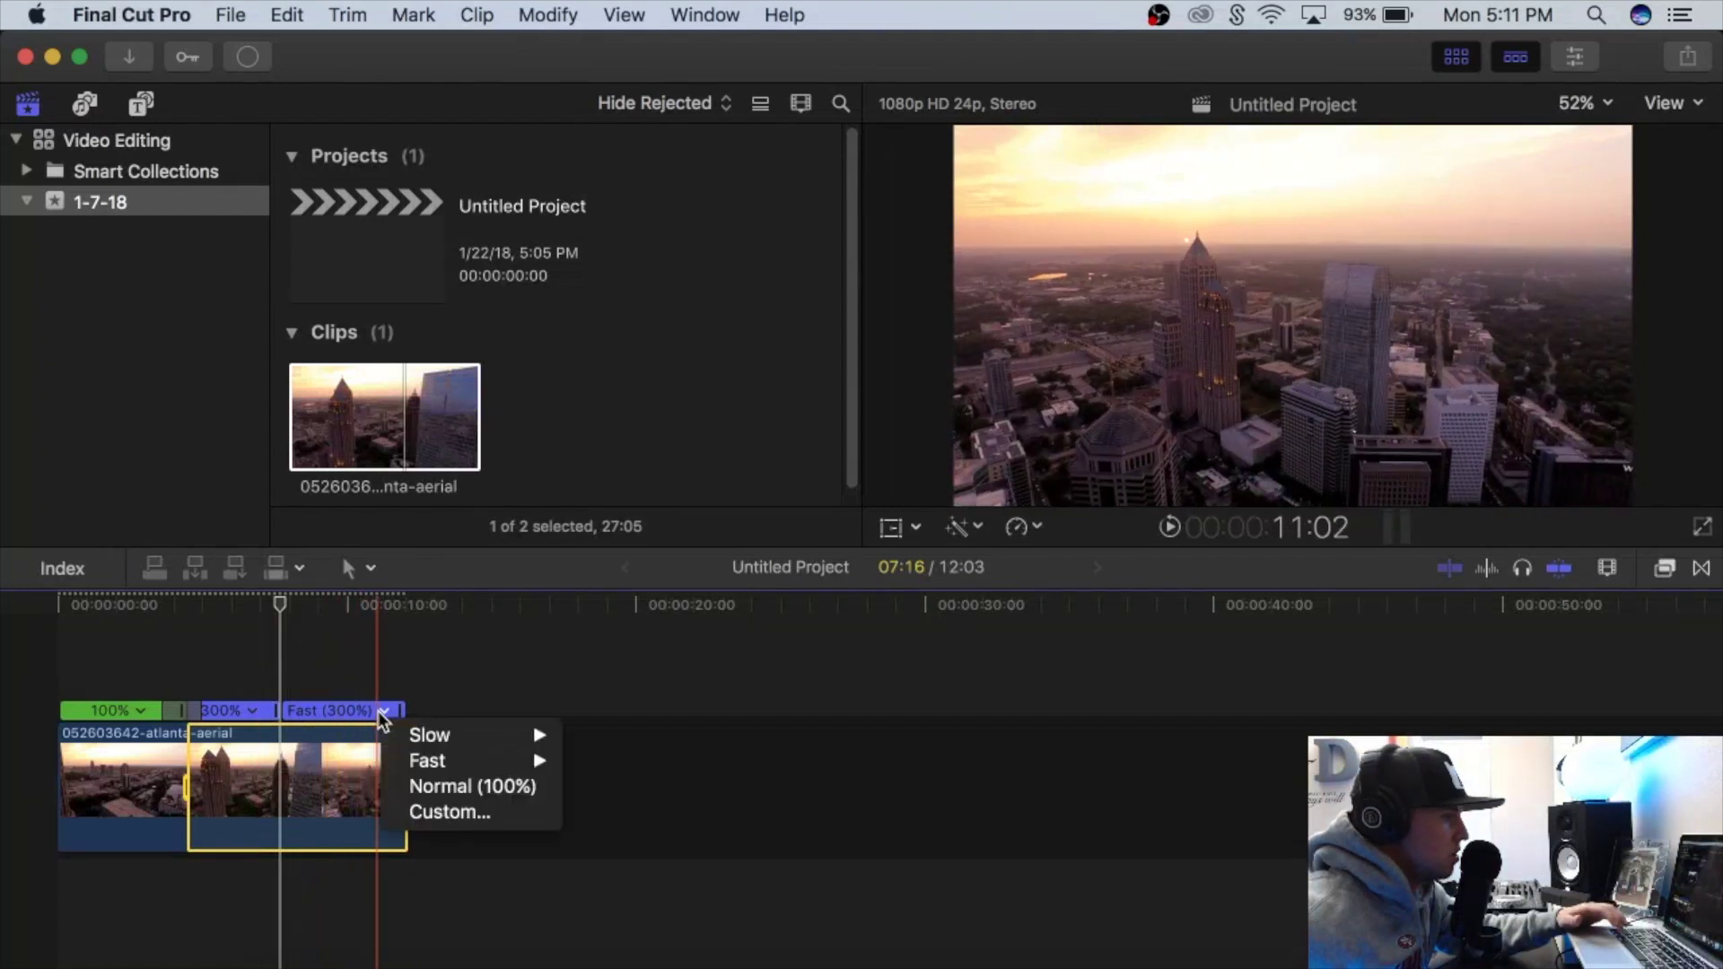
left_click(444, 811)
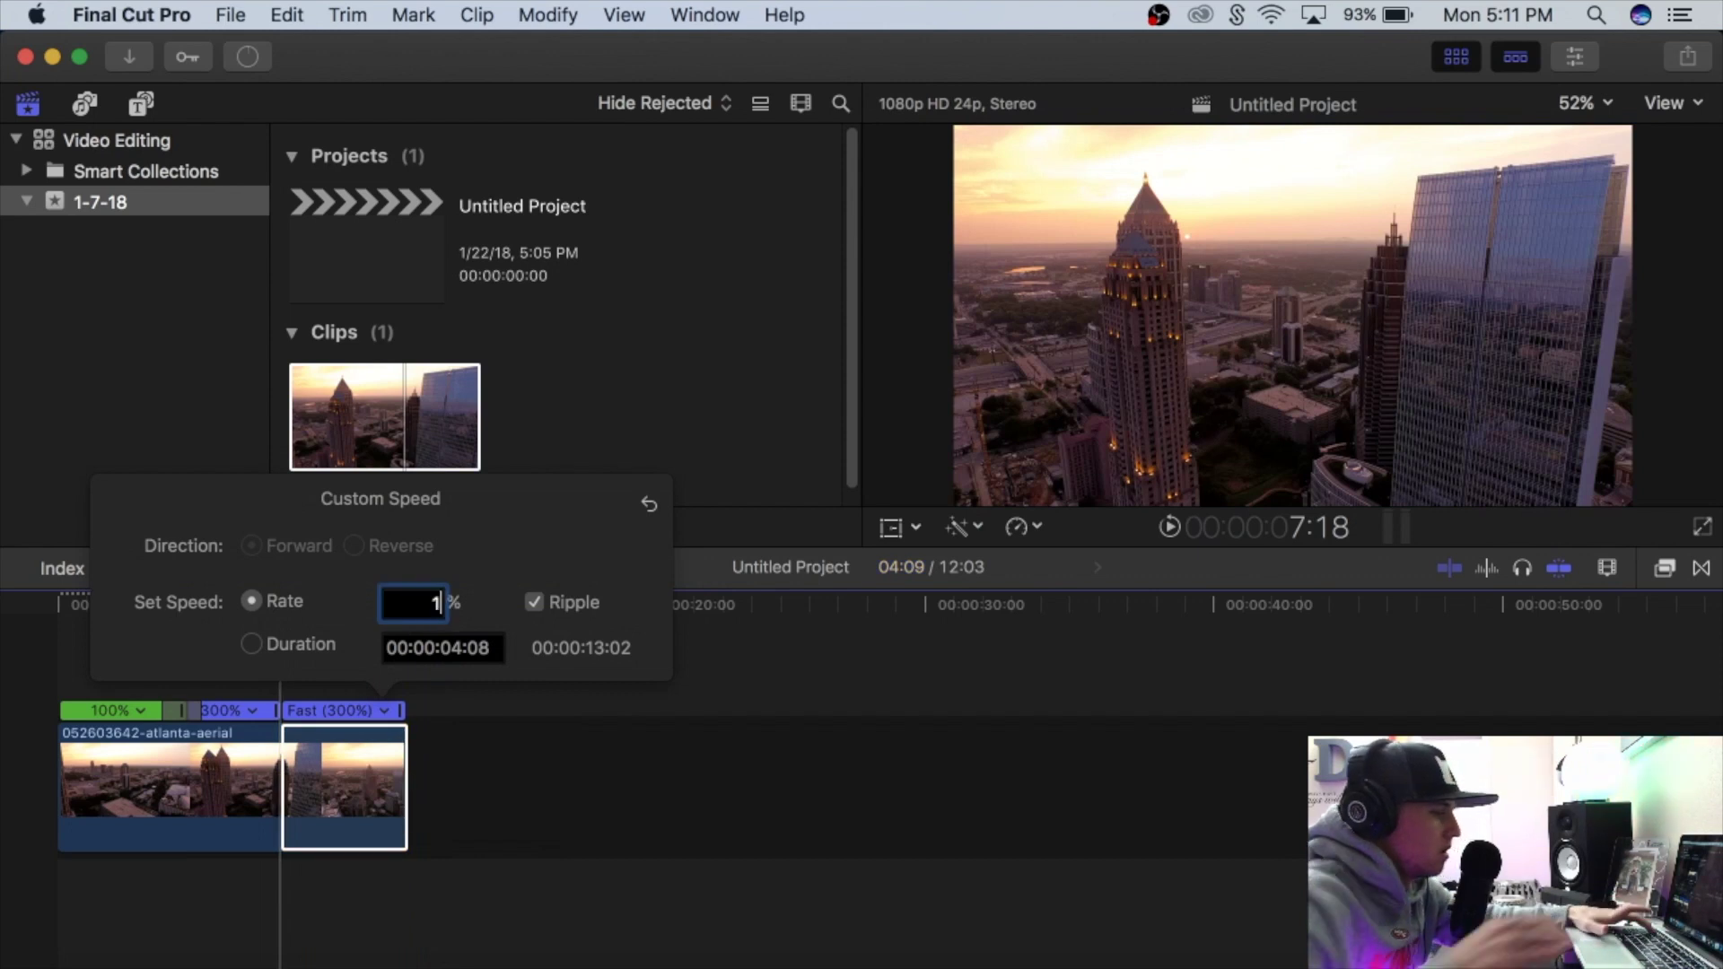
type("100")
key("Return")
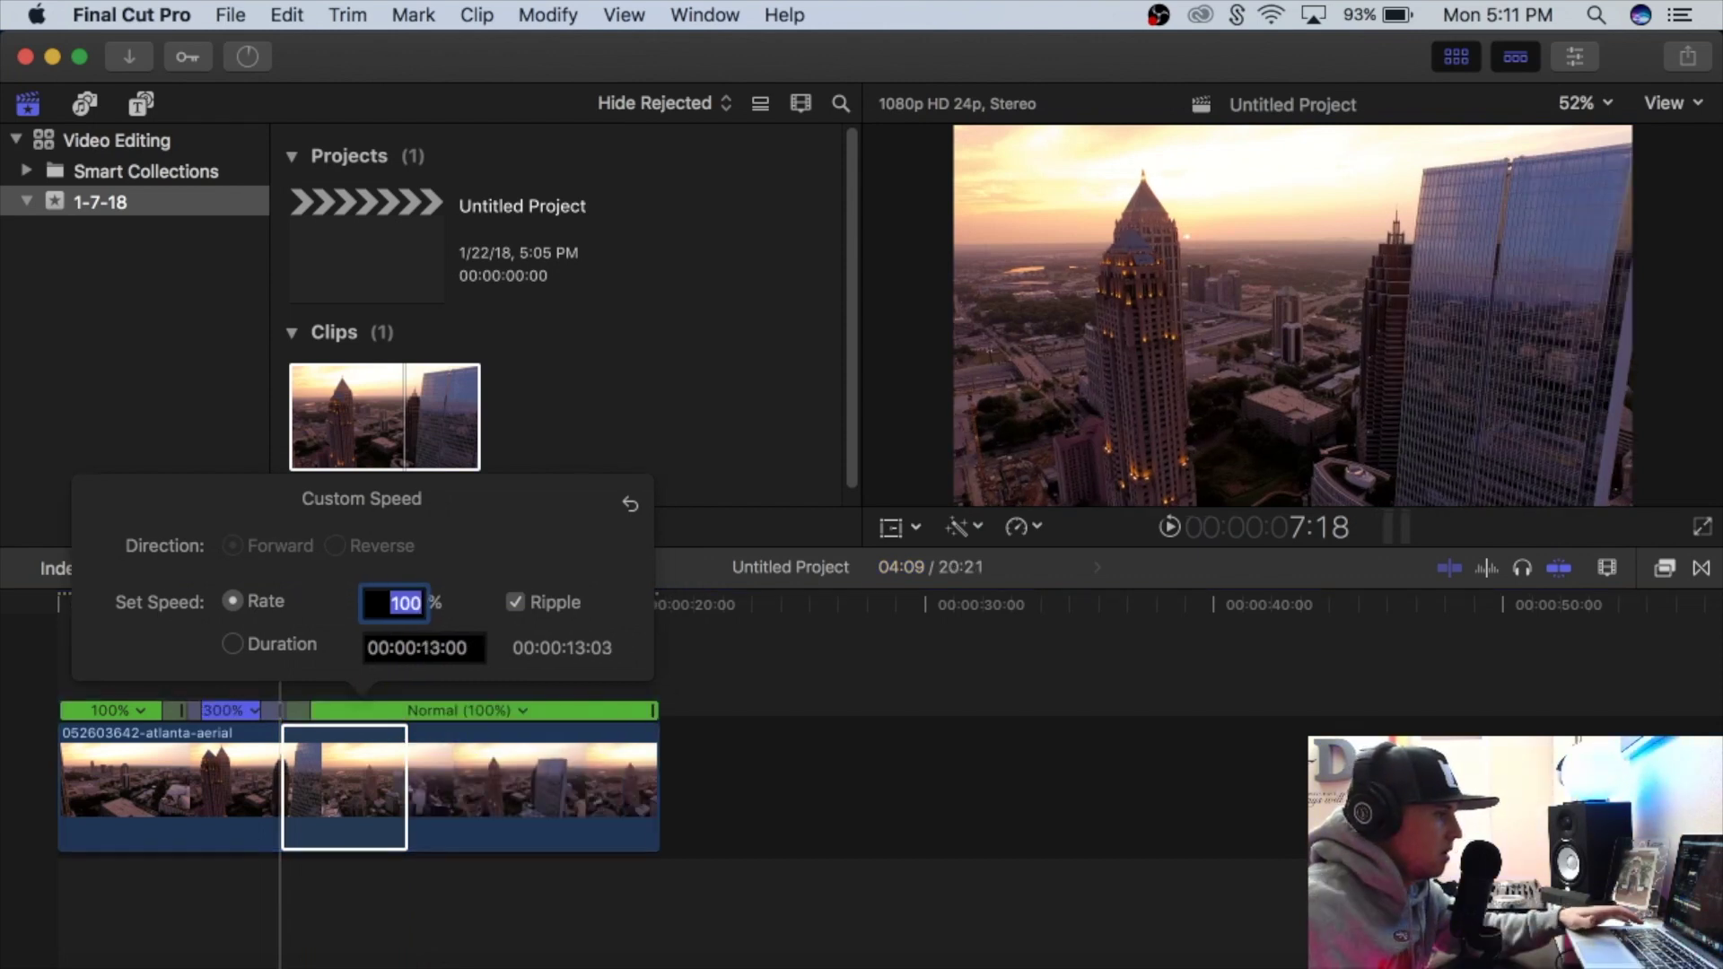
left_click(456, 912)
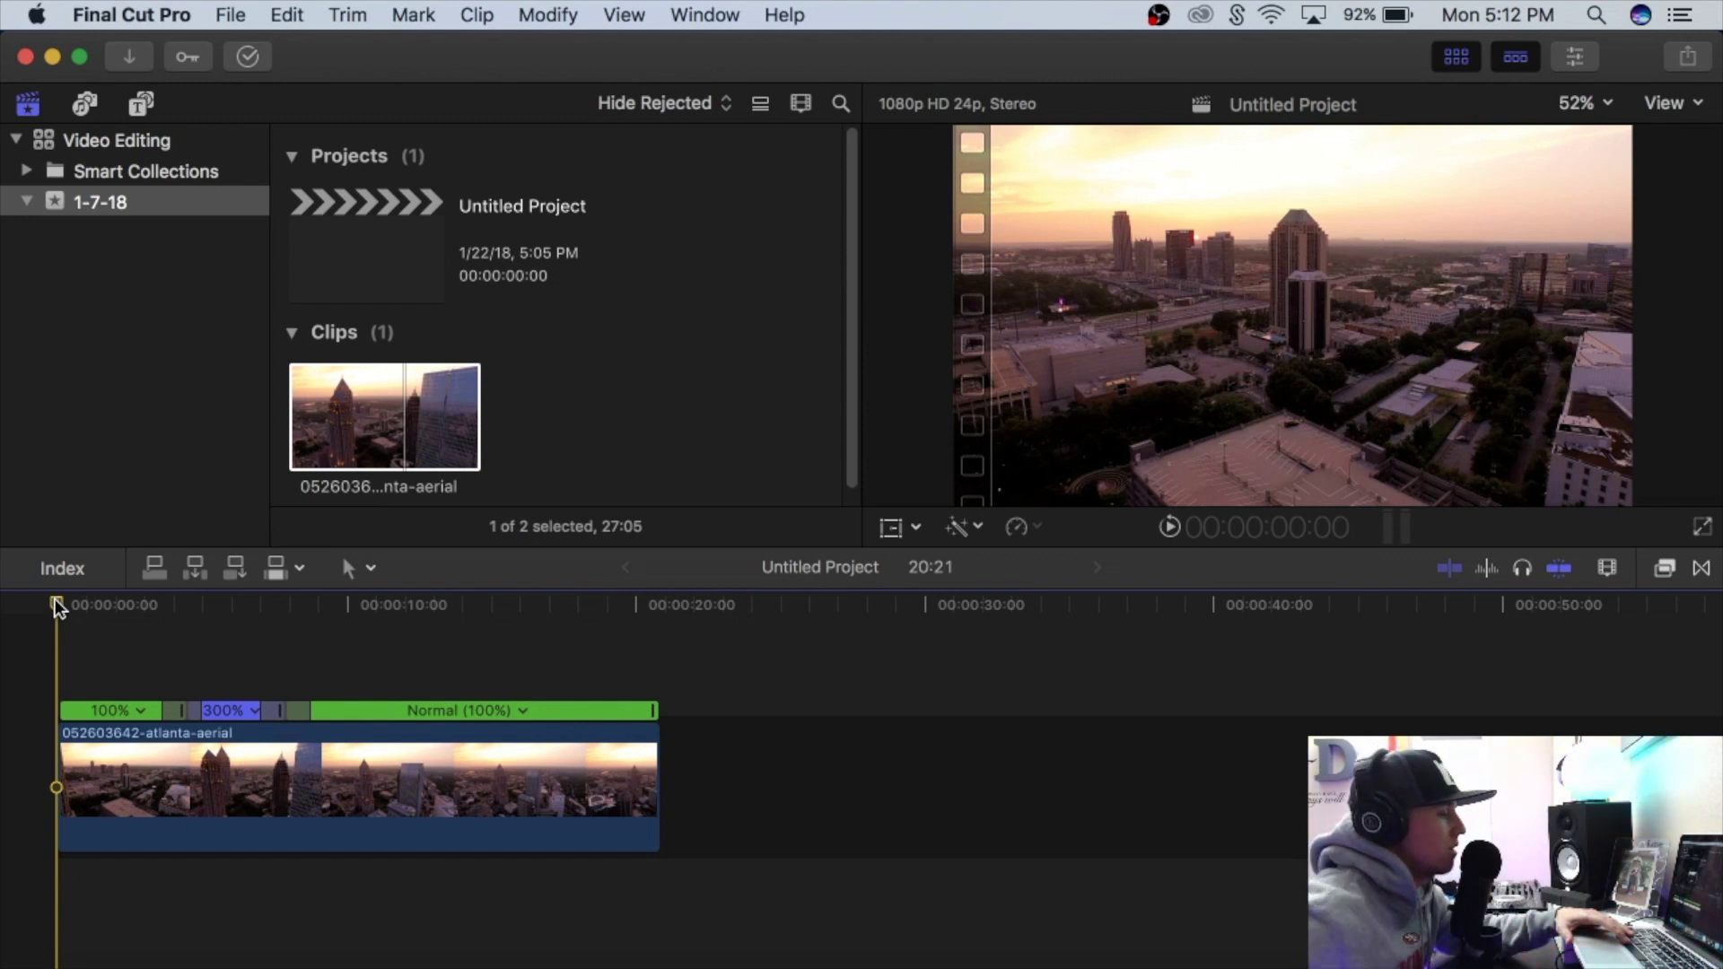
Play the retimed clip from the start to review the 100%, 300%, 100% sections
key("space")
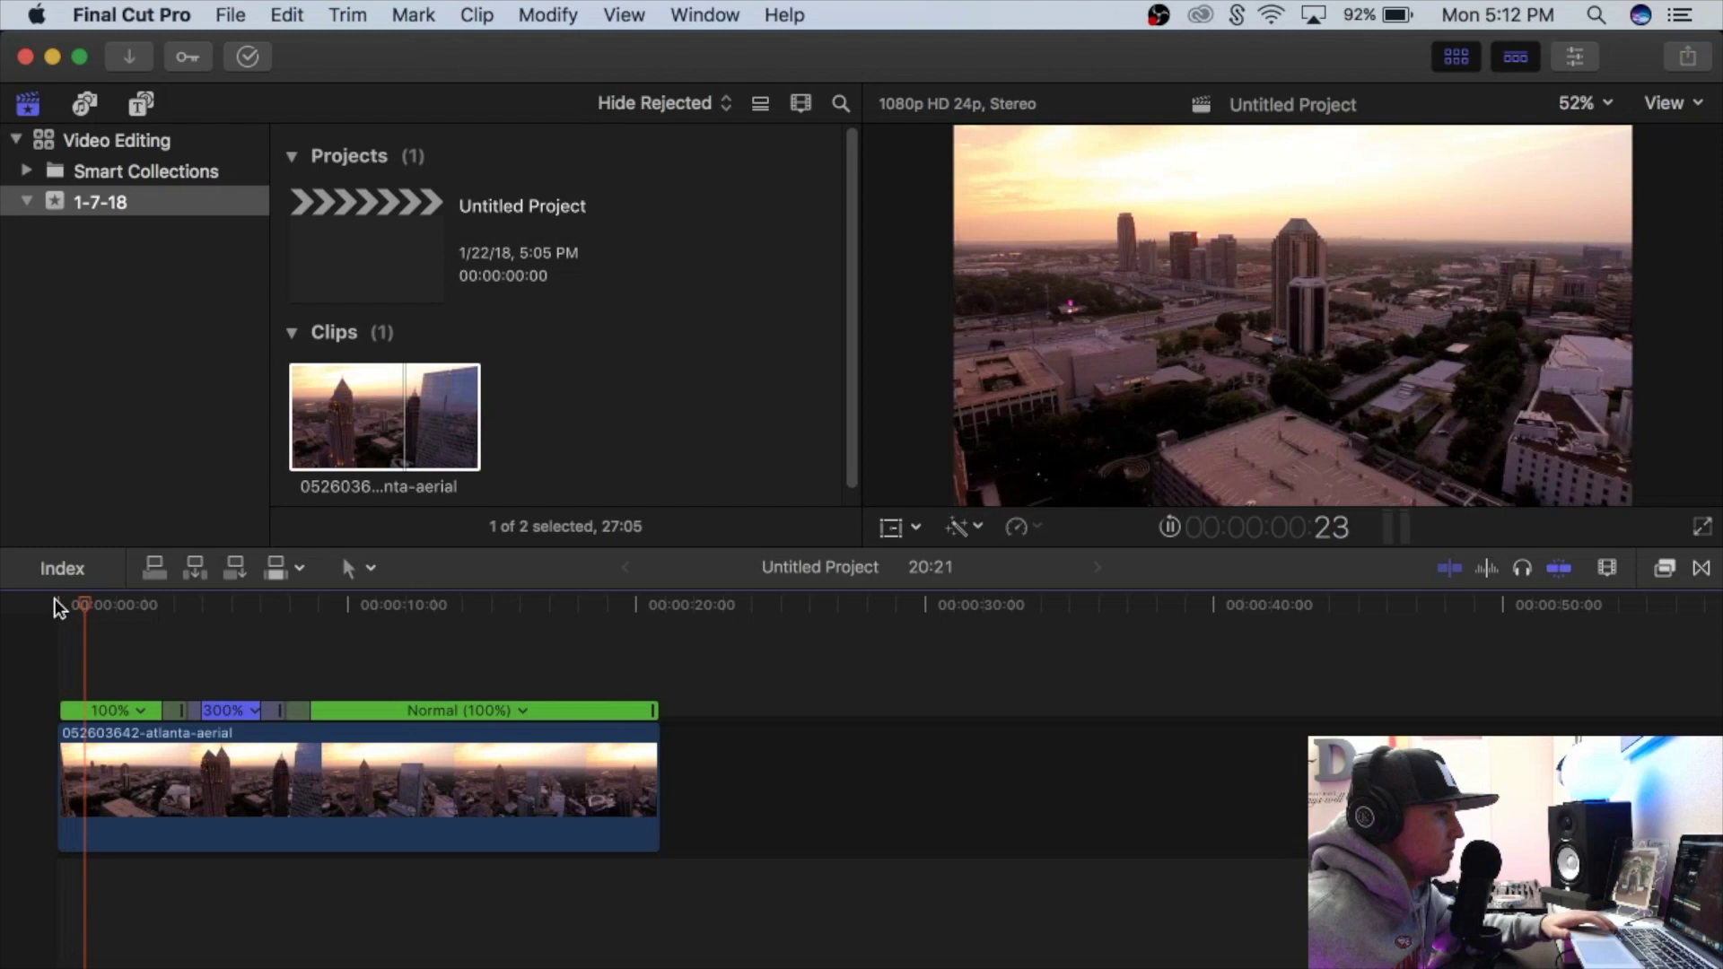